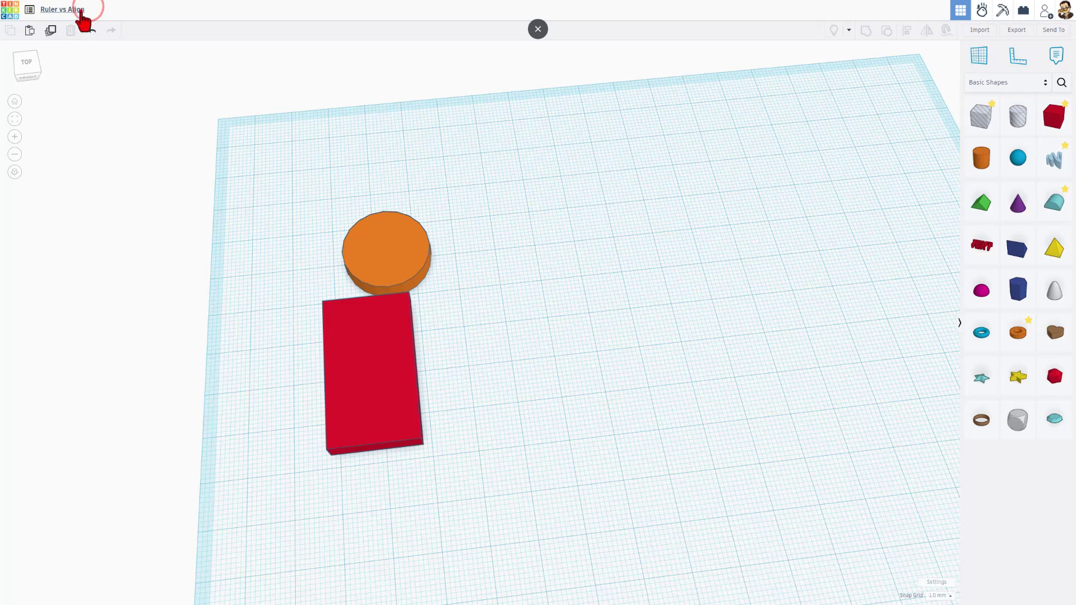
Step: Drag a test box onto the workplane, then delete it
click(84, 9)
click(398, 370)
right_drag(522, 336, 508, 325)
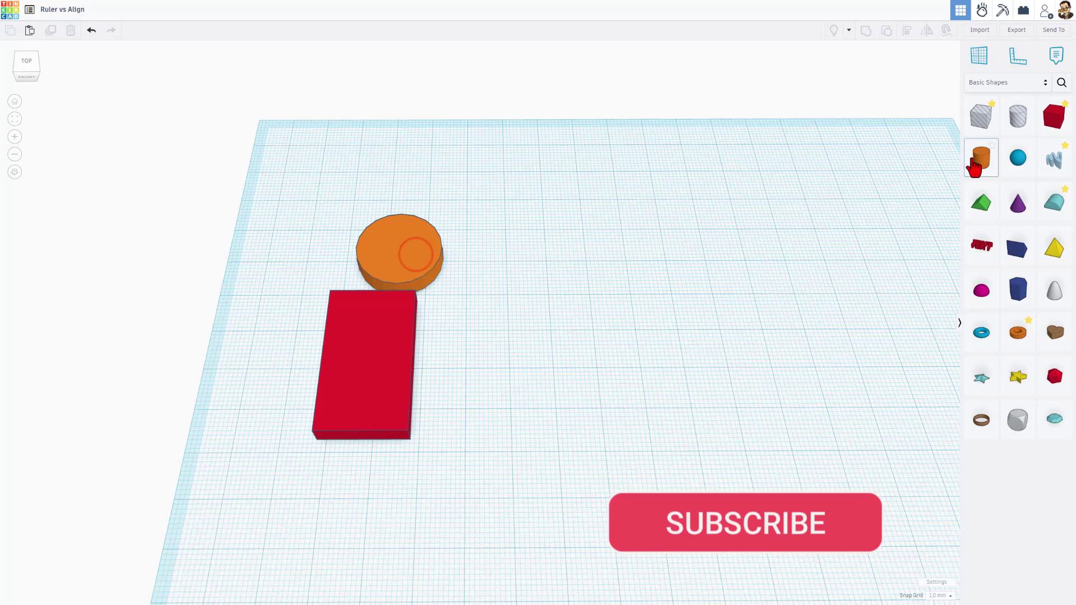
drag(1041, 107, 501, 420)
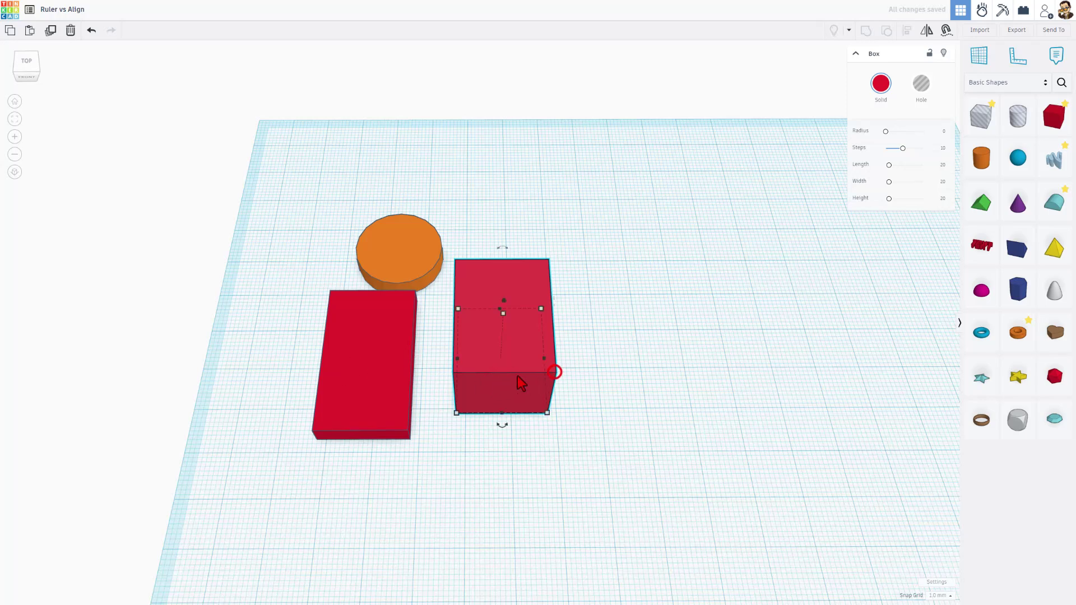
key(Delete)
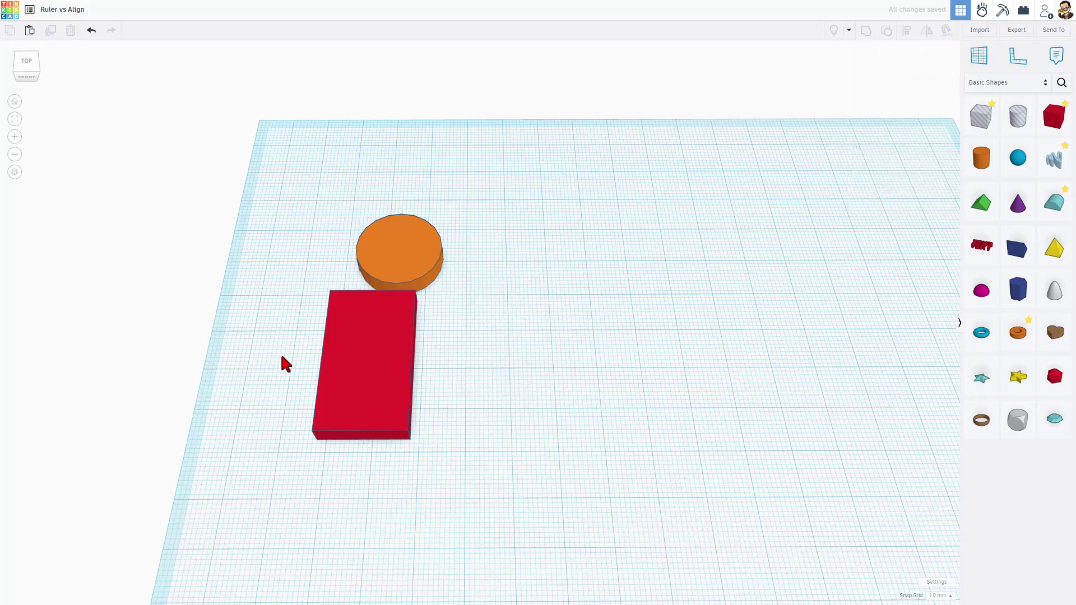
Step: Raise the orange cylinder's Sides from 20 to 64
click(377, 256)
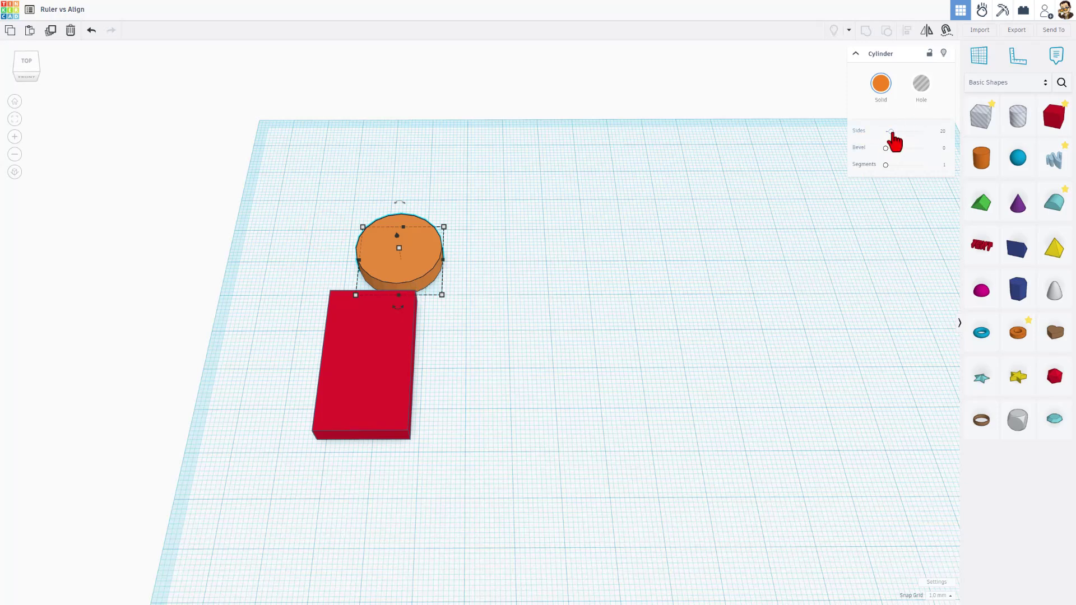
drag(891, 131, 965, 132)
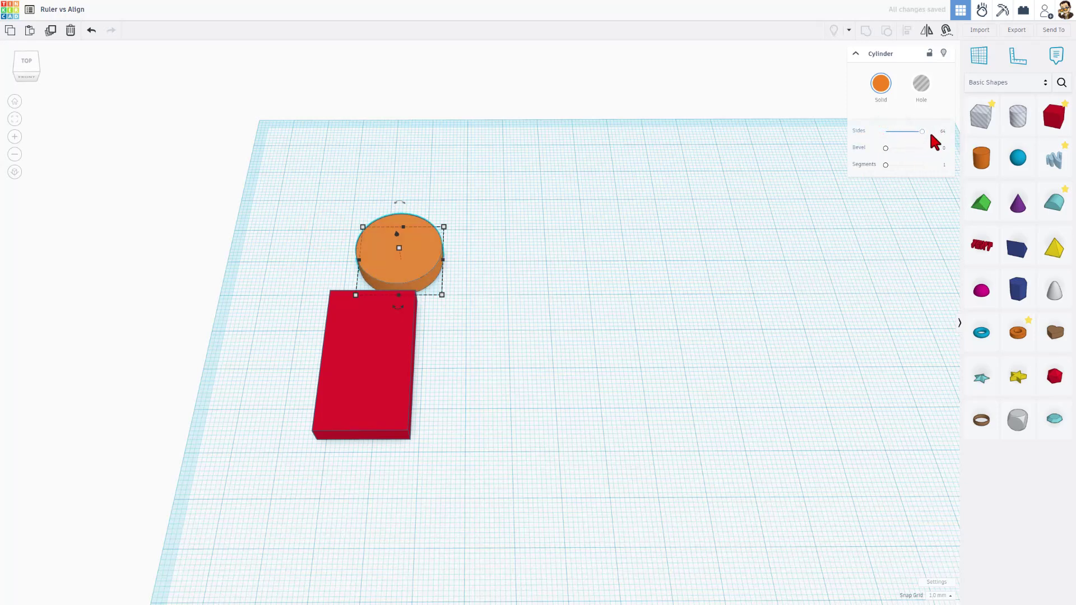
mouse_move(503, 294)
right_down()
mouse_move(512, 288)
mouse_move(500, 291)
right_up()
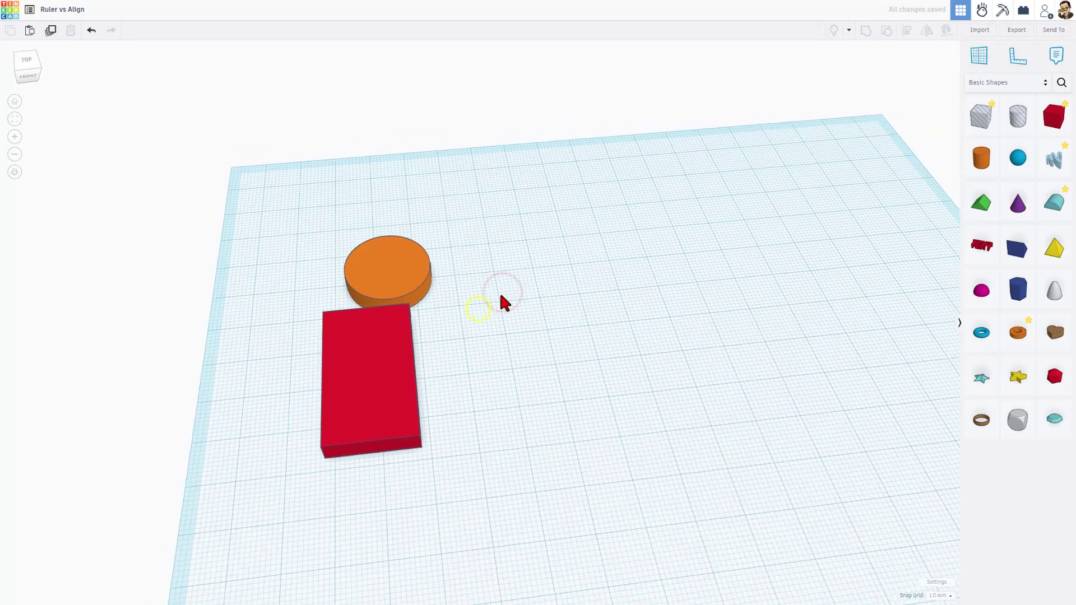
Step: Align both shapes, centring the cylinder across the box's width and at its far end
drag(314, 273, 399, 355)
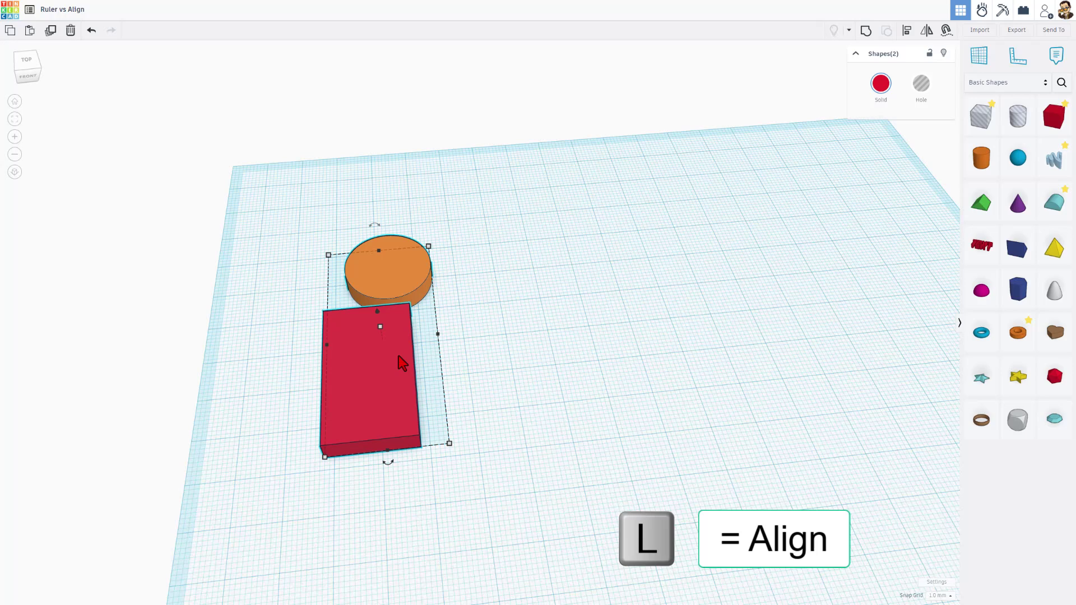
click(908, 31)
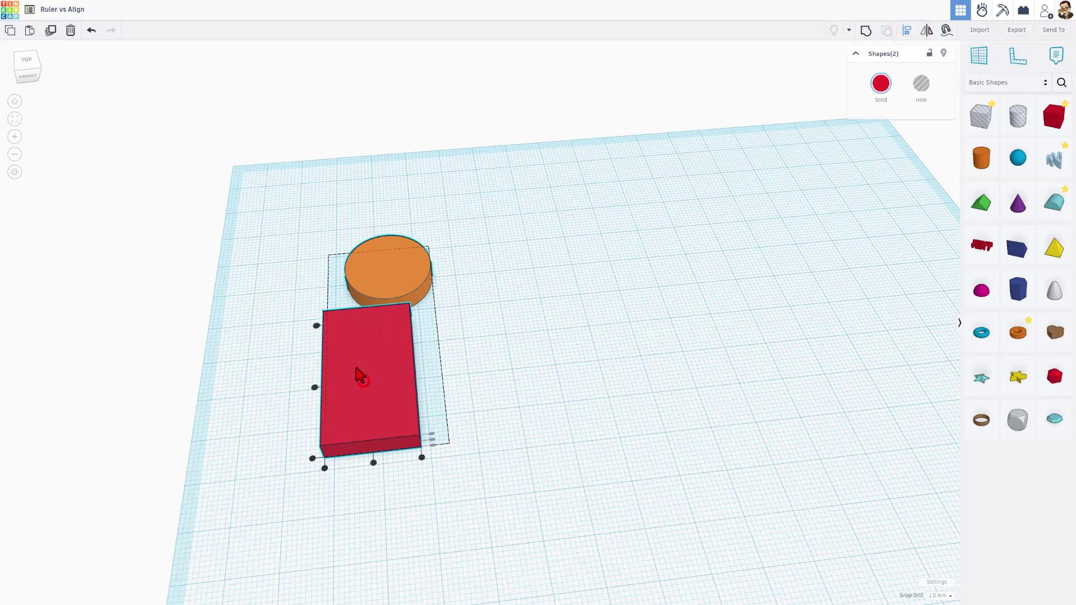
click(372, 464)
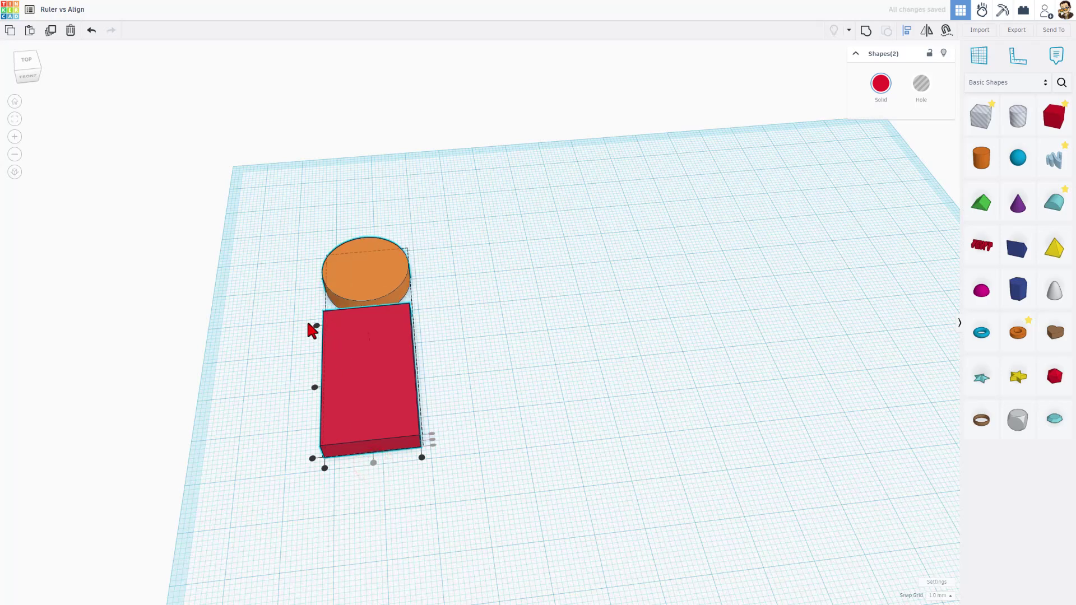
click(22, 72)
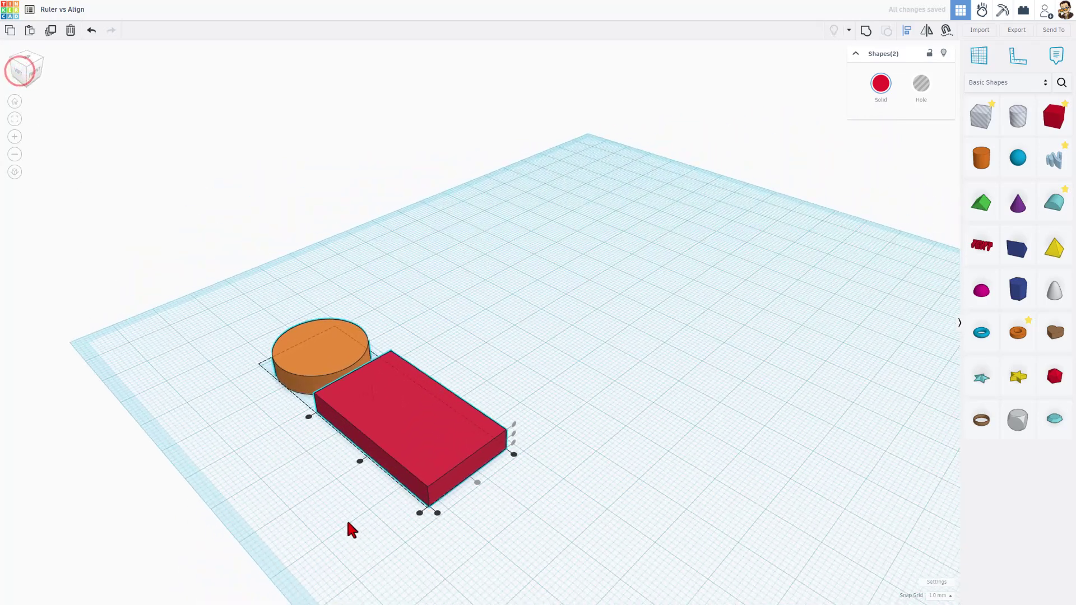
click(308, 417)
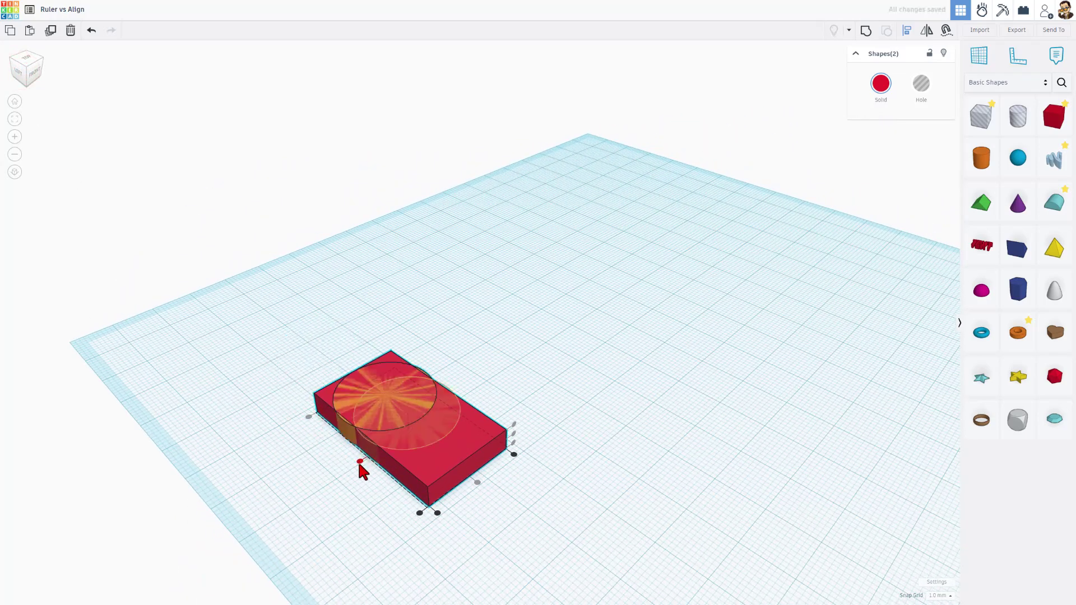
click(360, 462)
click(419, 512)
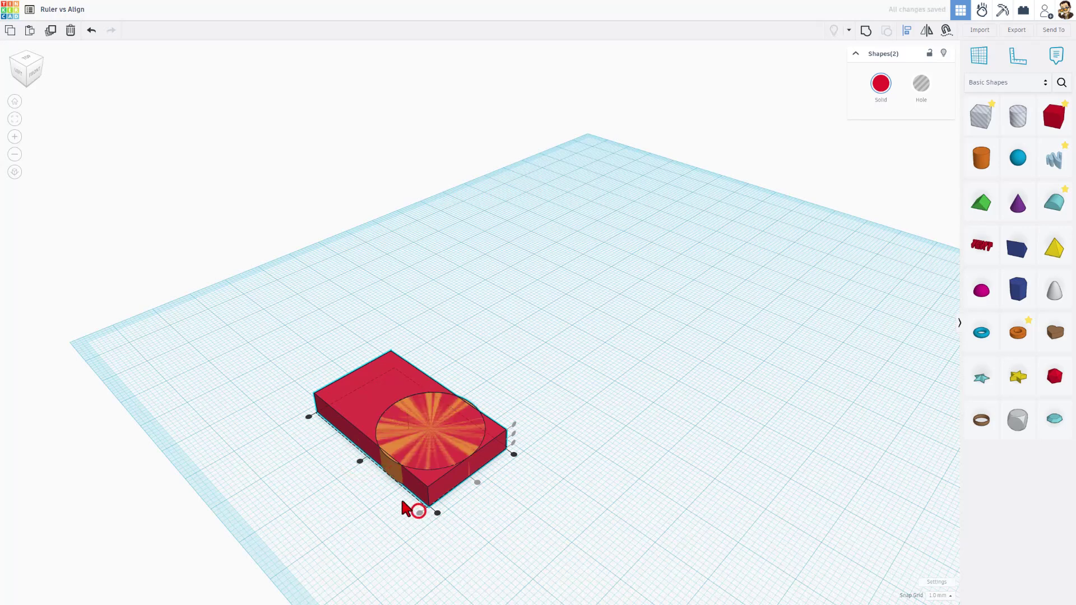
click(309, 416)
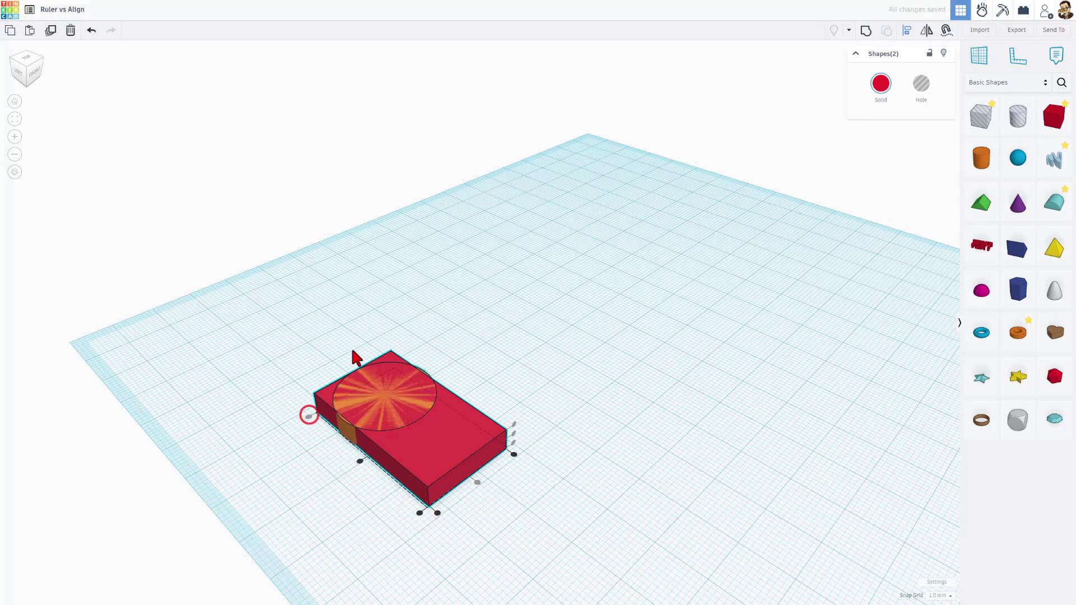
Step: Nudge the orange cylinder back two steps so it overhangs the box's end
click(324, 348)
right_drag(539, 348, 424, 420)
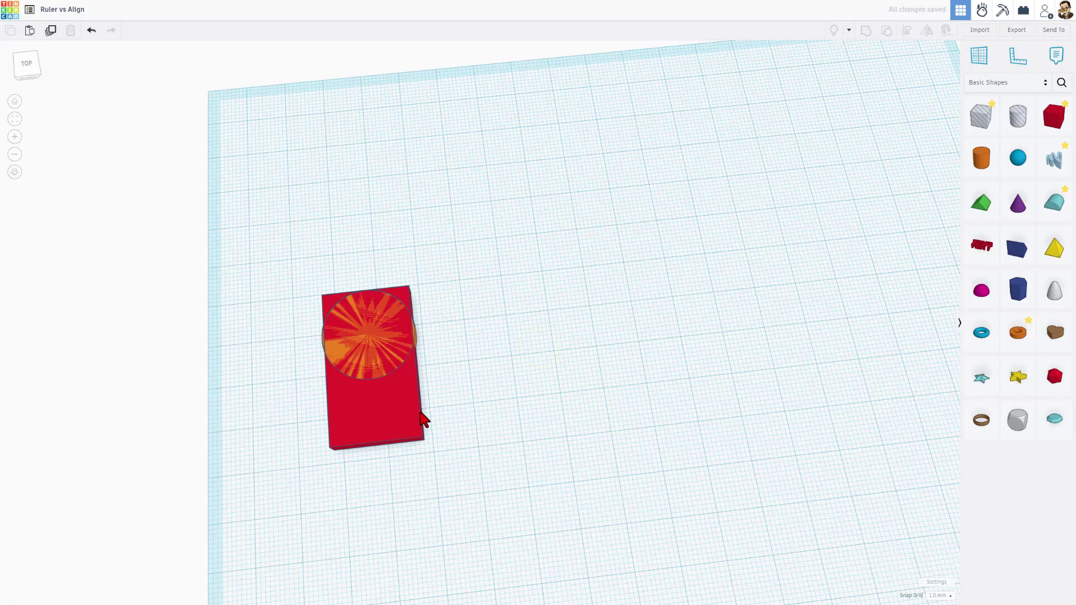
click(420, 338)
key(Up)
key(Up)
key(Up)
key(Up)
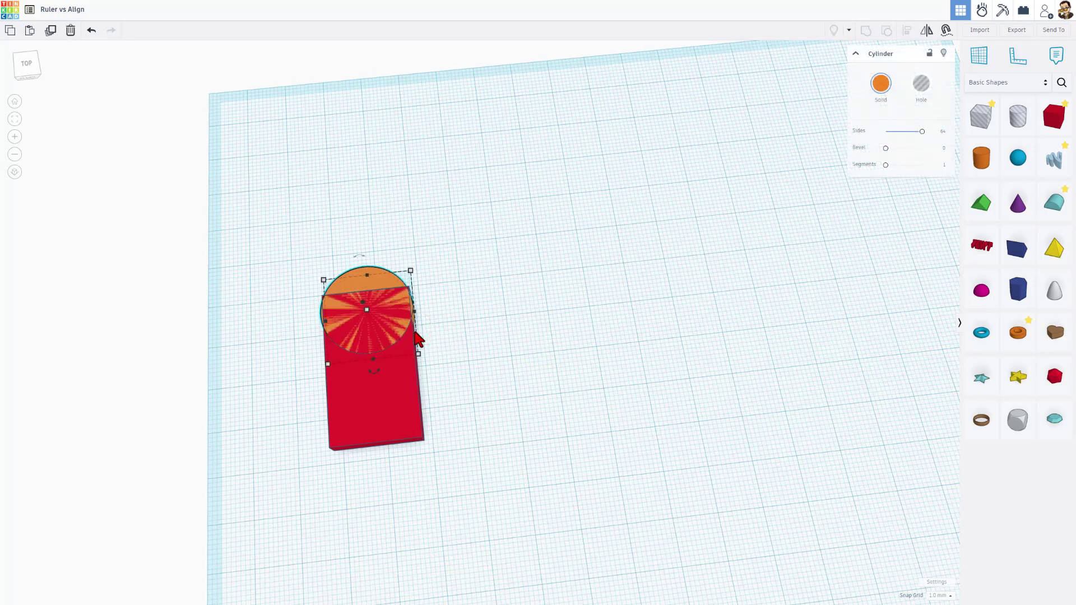
key(Up)
key(Up)
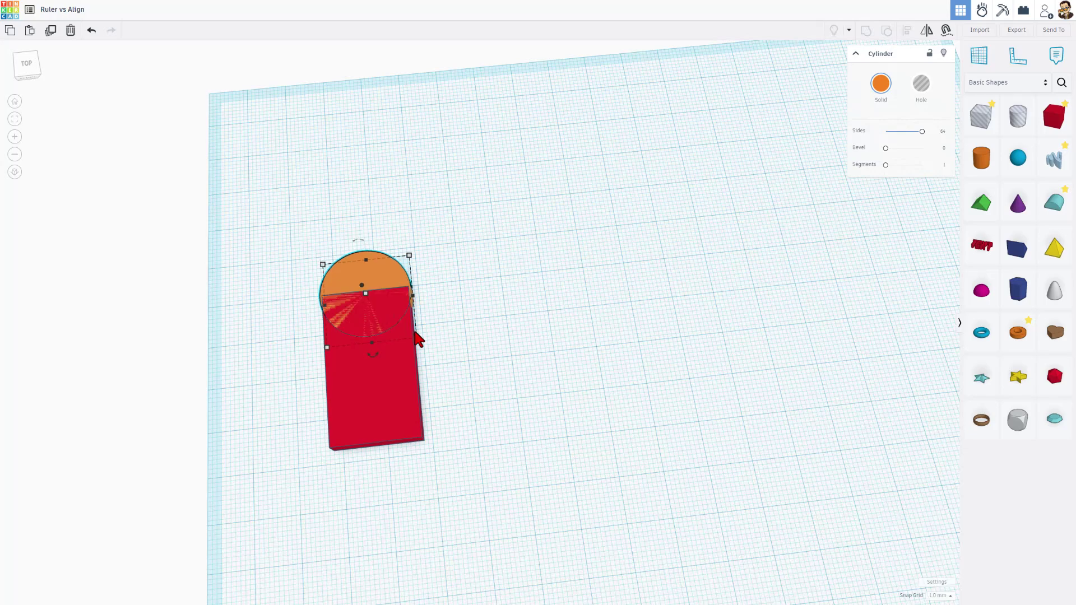
right_drag(485, 328, 382, 290)
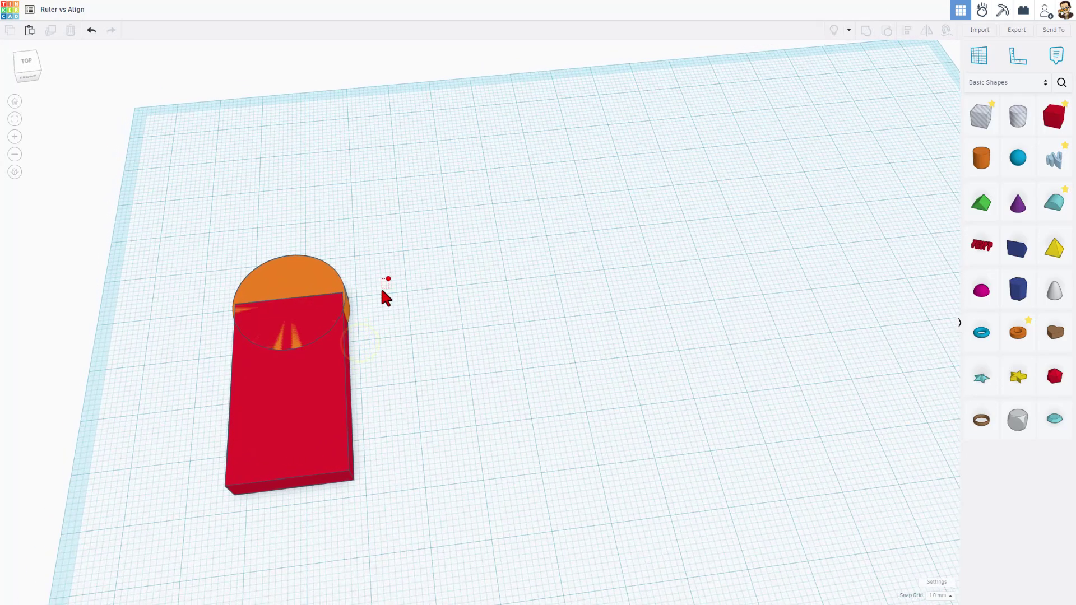
Step: Duplicate the box-and-cylinder pair with Ctrl+D and shift the copy right twice
drag(383, 291, 330, 378)
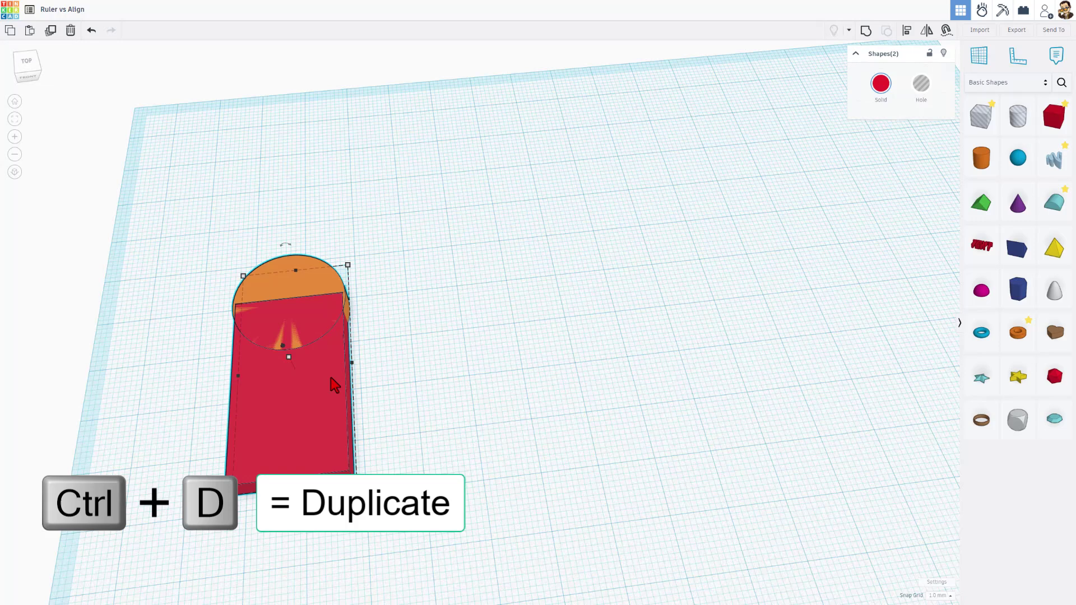
key(ctrl+d)
key(shift+Right)
key(shift+Right)
key(shift+Right)
key(shift+Right)
key(shift+Right)
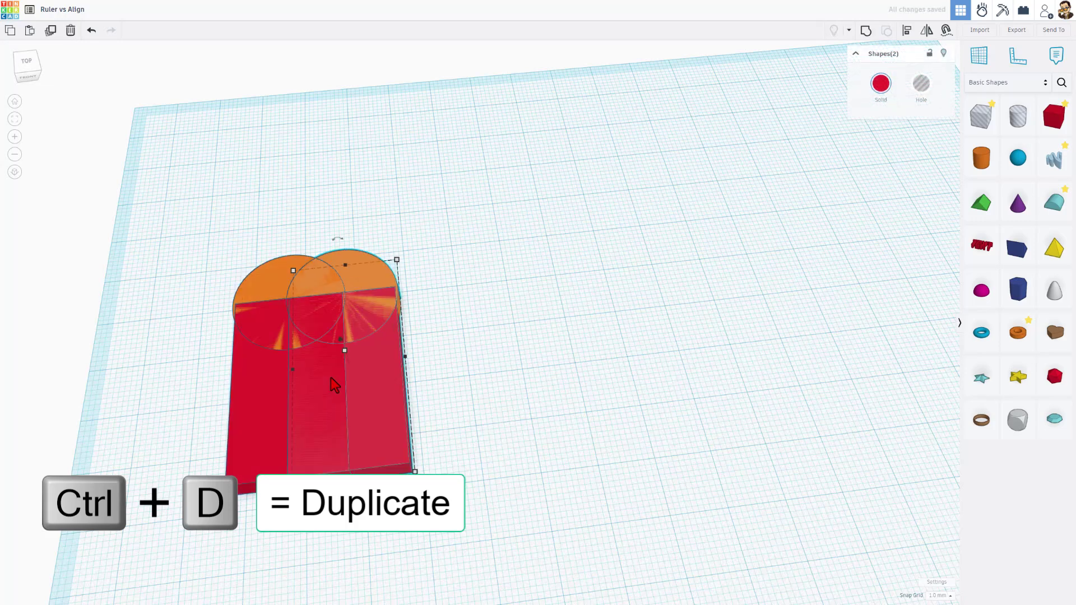
key(shift+Right)
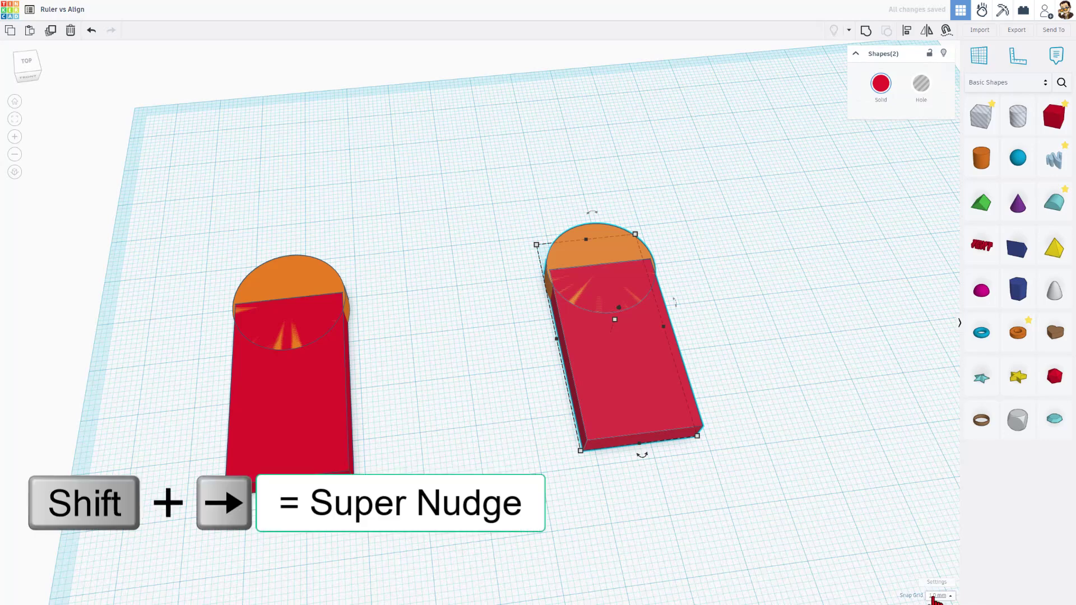
Step: Drag the copy's cylinder off its box so it stands separately
click(738, 332)
right_drag(700, 333, 559, 263)
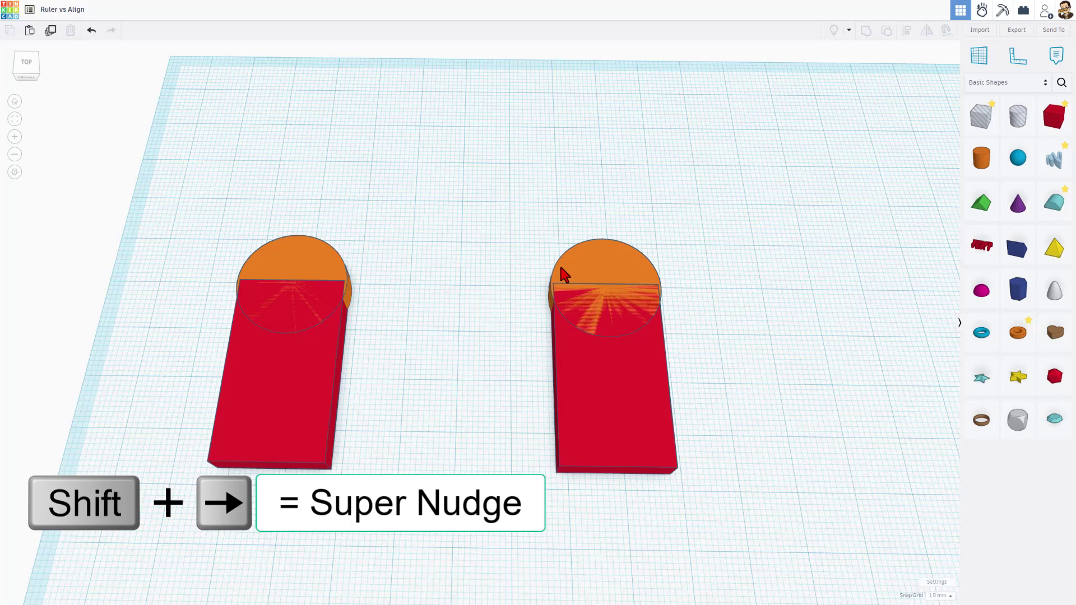
drag(559, 263, 453, 212)
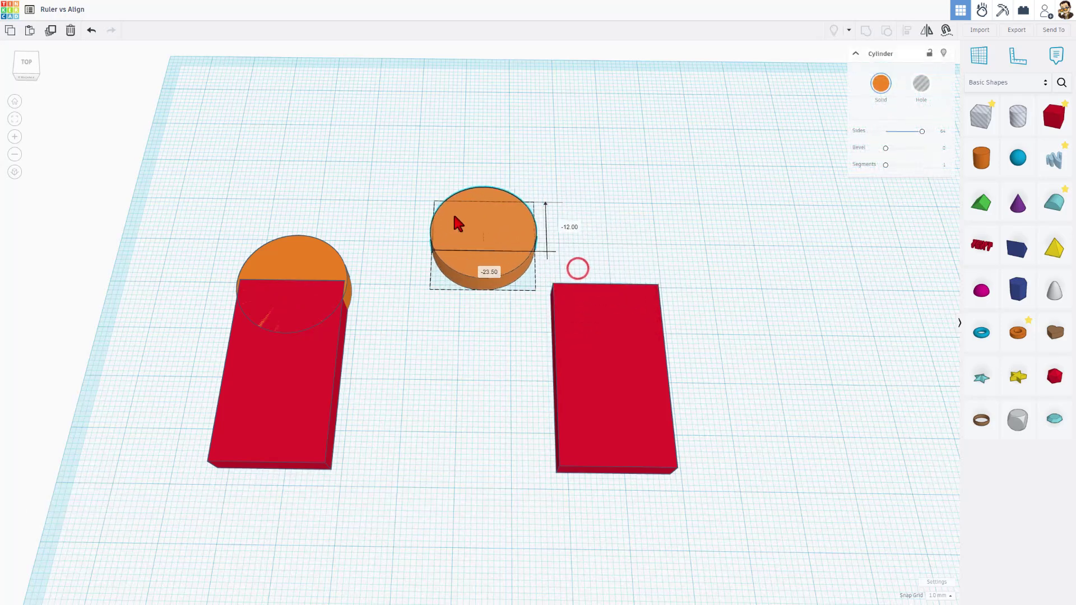
Step: Place a ruler on the workplane beside the right red box
click(692, 276)
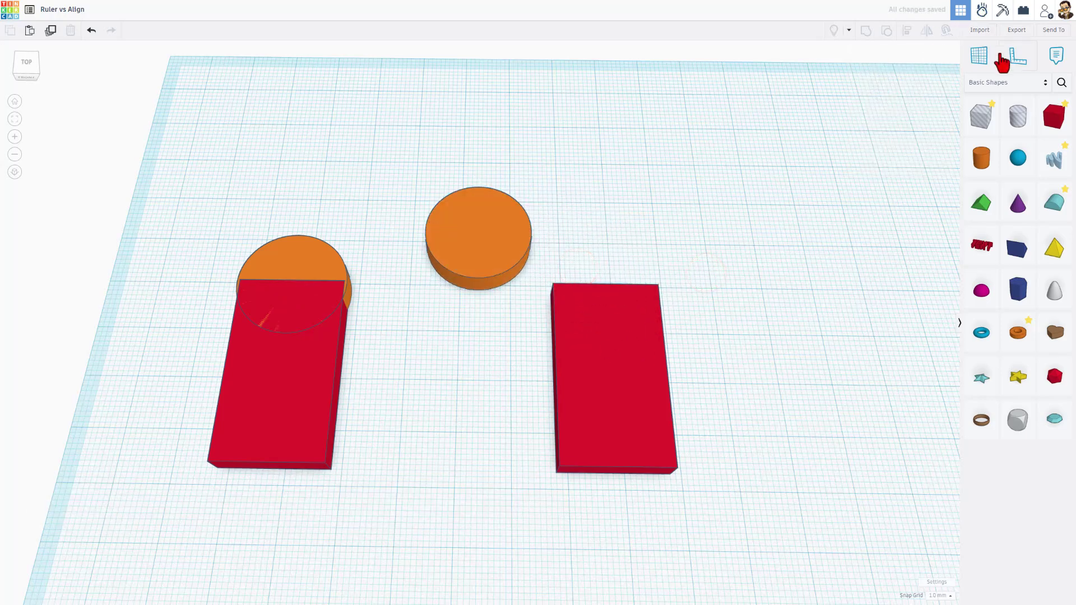
key(r)
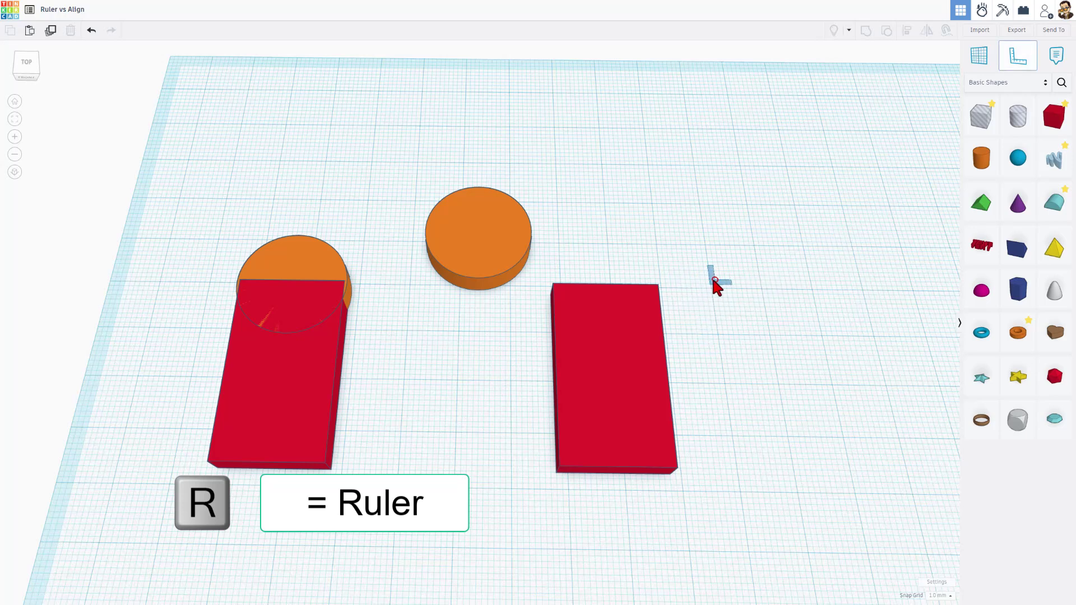
click(712, 288)
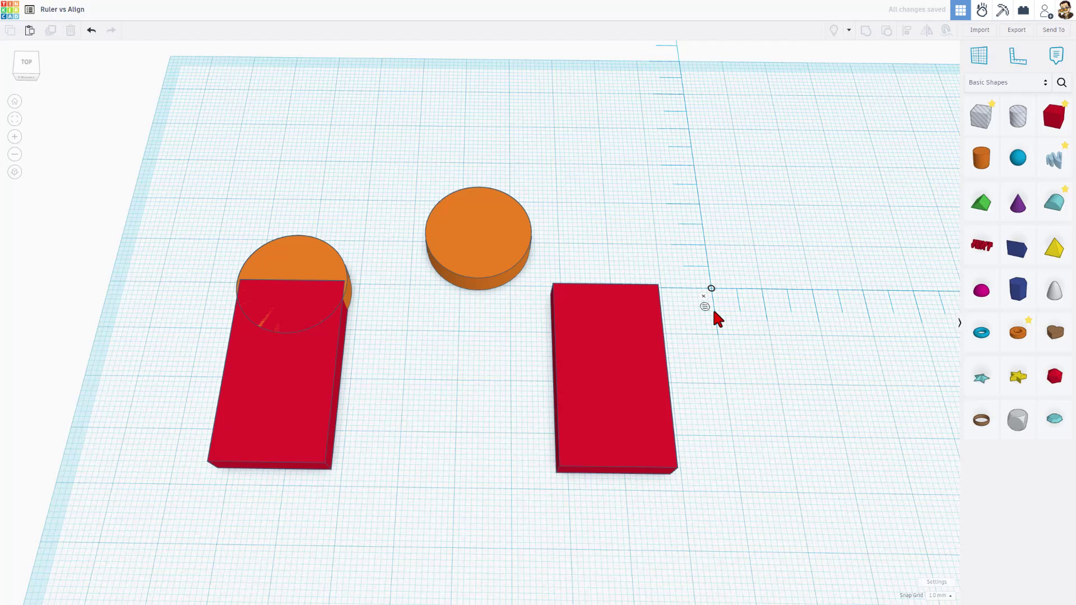
Step: Change the copied box's -32.00 ruler offset to 0 and flip the ruler's measured sides
click(601, 368)
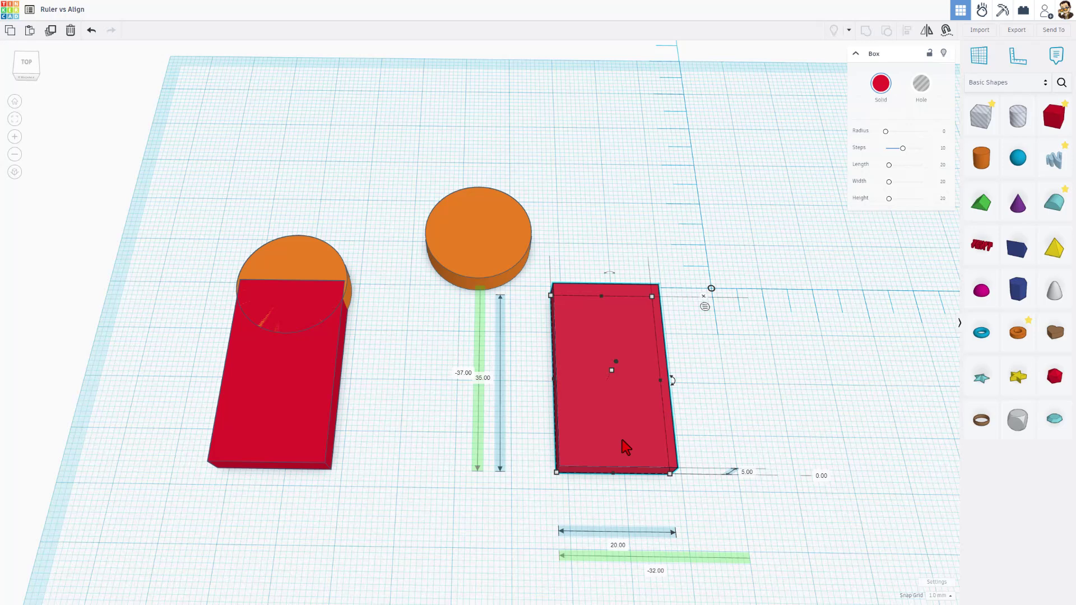
click(655, 572)
text(0)
key(Return)
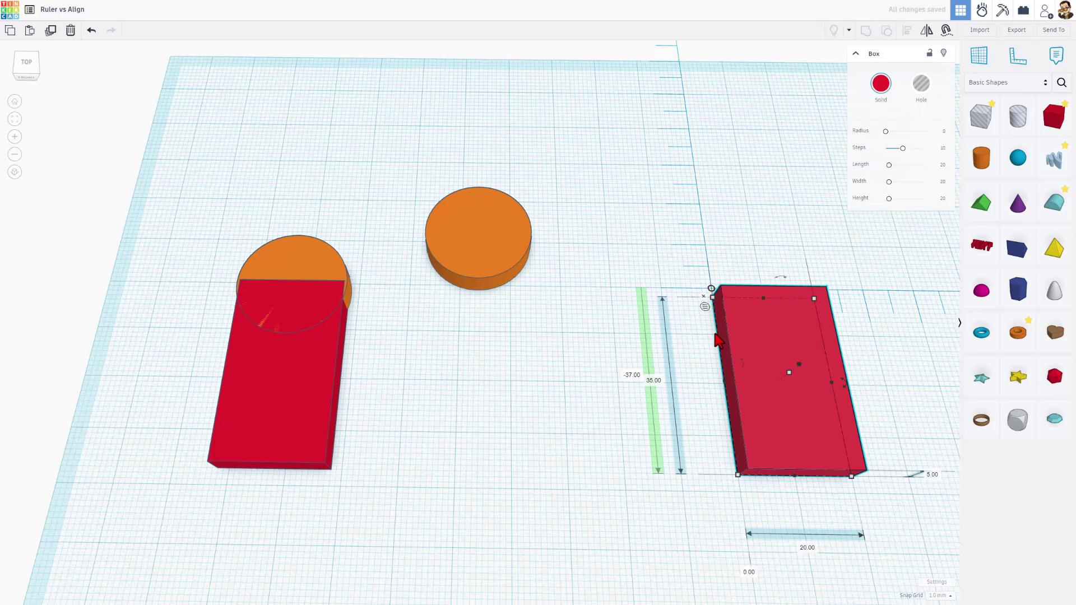
click(713, 289)
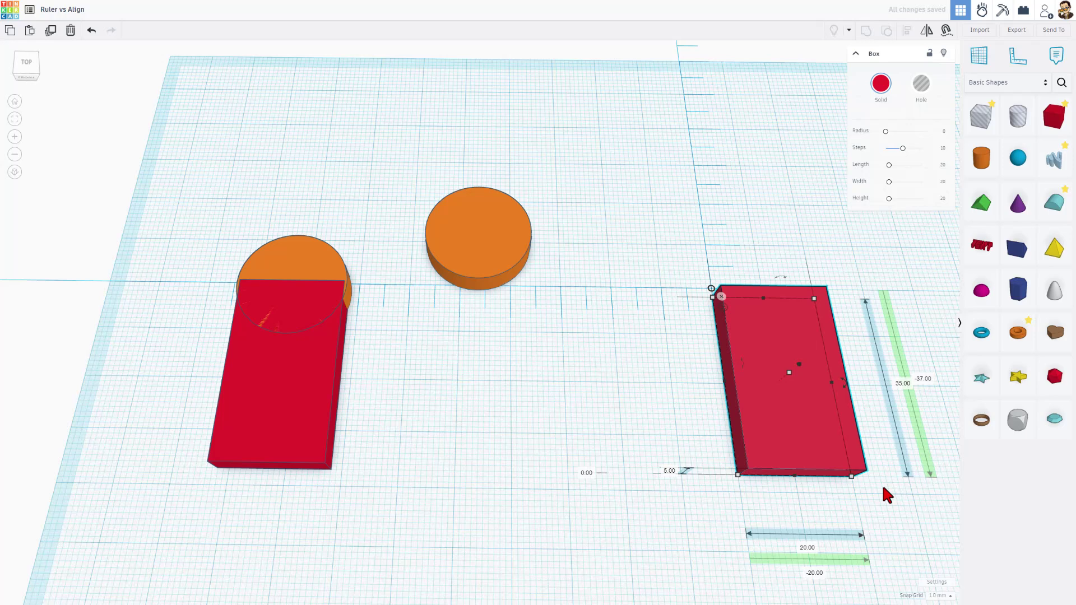
Step: Cycle the ruler corners back to the bottom and change the box's -37.00 distance to -35
click(711, 290)
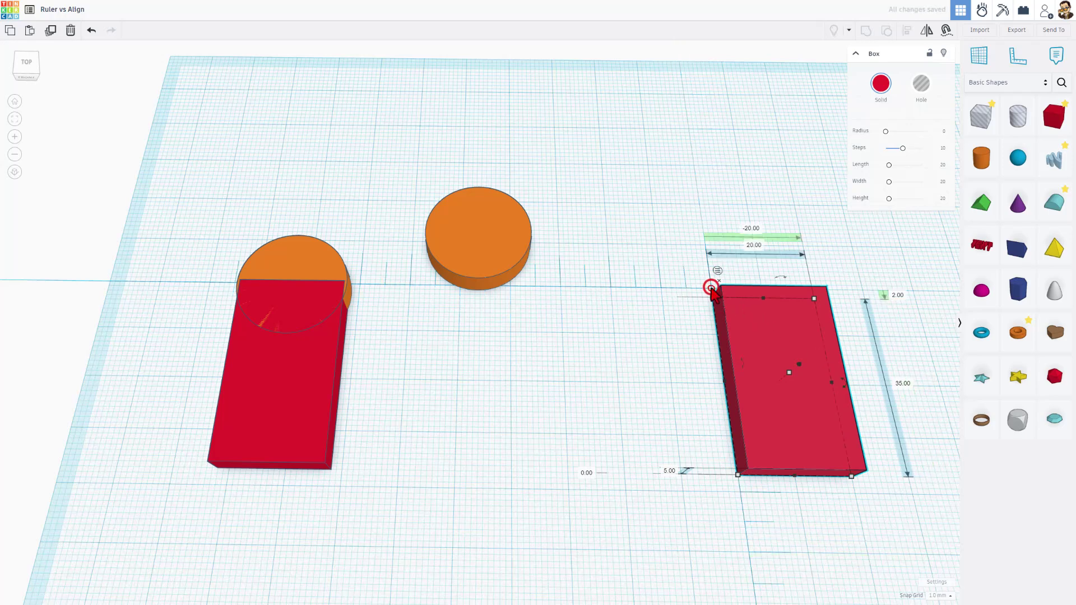
click(712, 289)
click(712, 289)
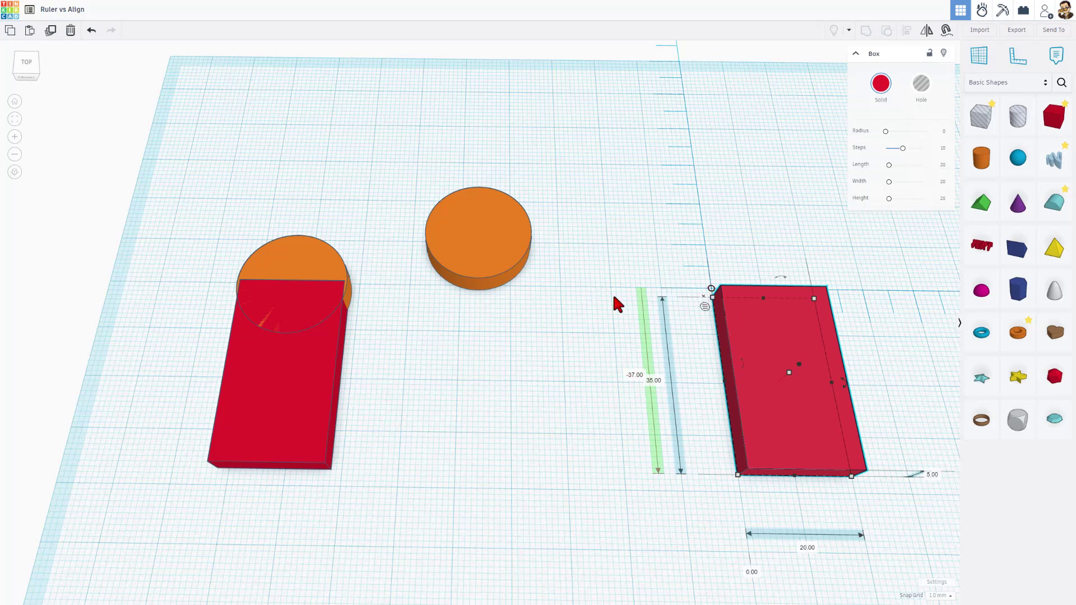
click(634, 374)
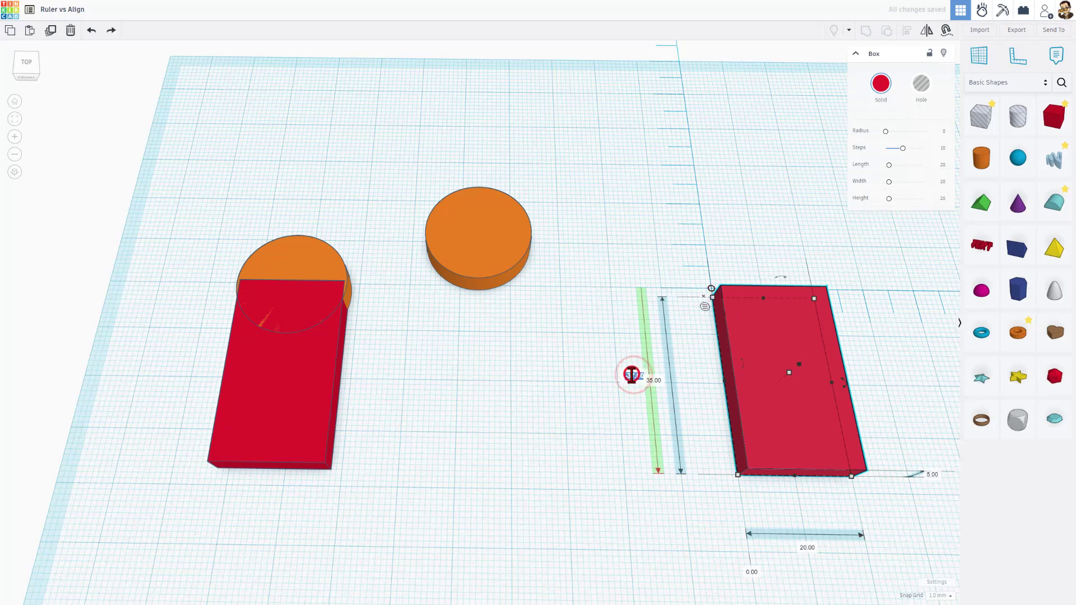
key(BackSpace)
text(-35)
key(Return)
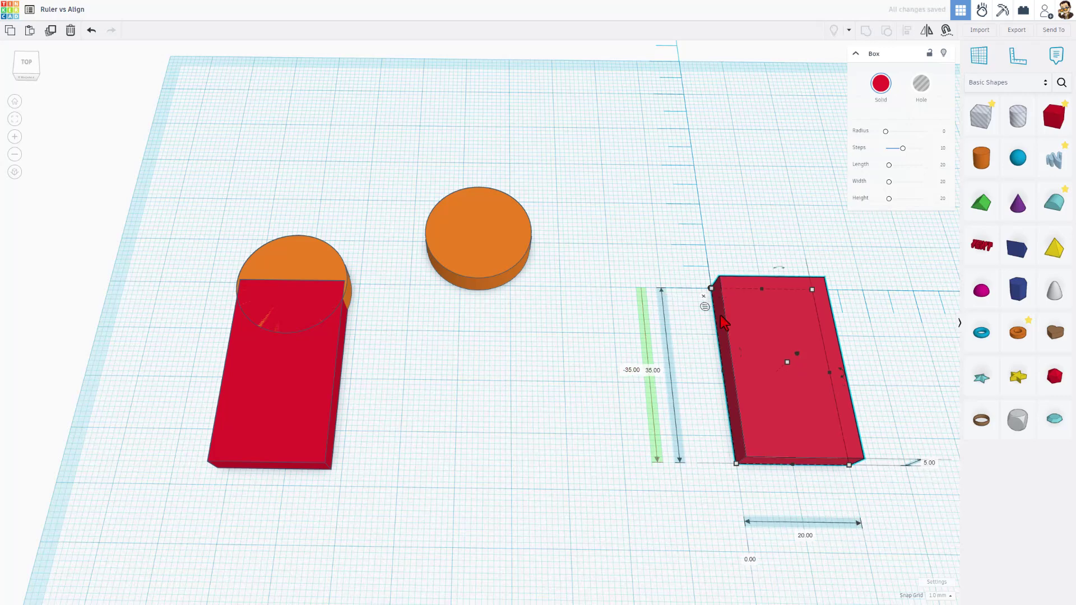
right_drag(745, 263, 666, 300)
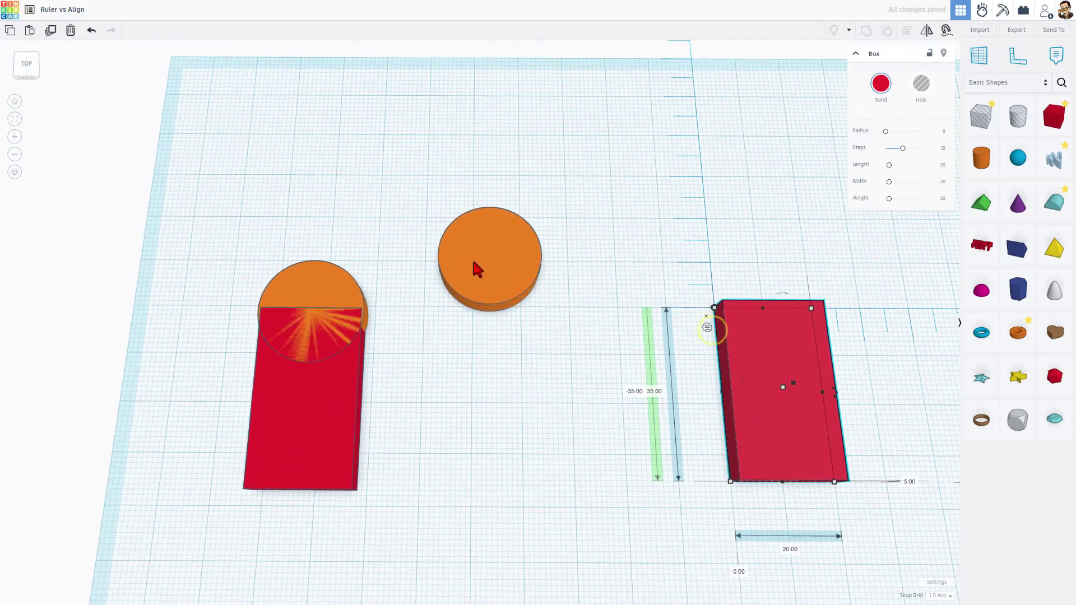
Step: Move the standalone cylinder onto the box and change its -1.00 ruler offset to 0
click(485, 265)
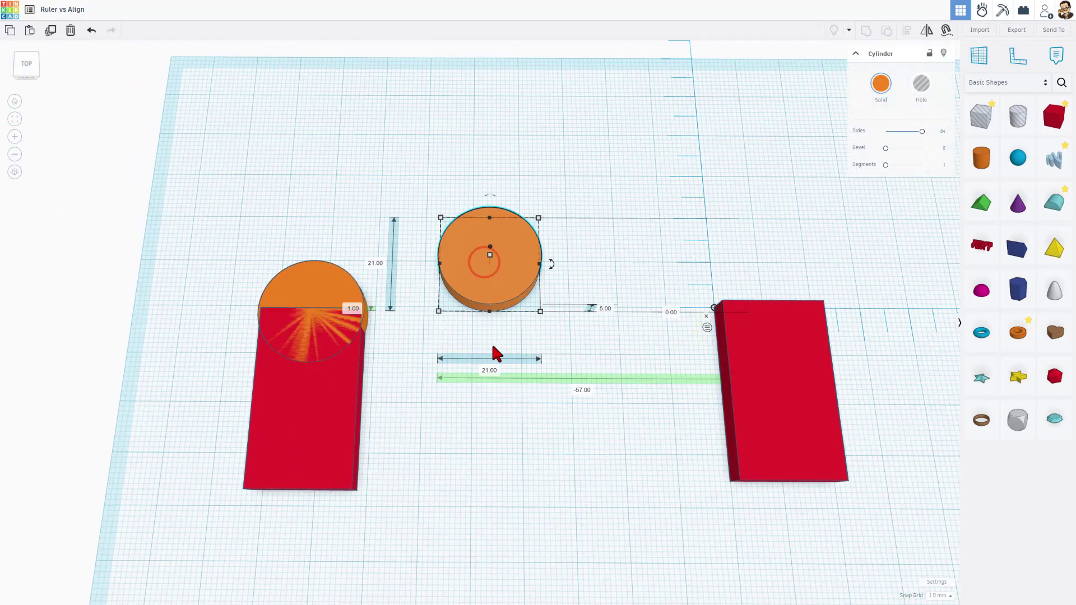
click(581, 392)
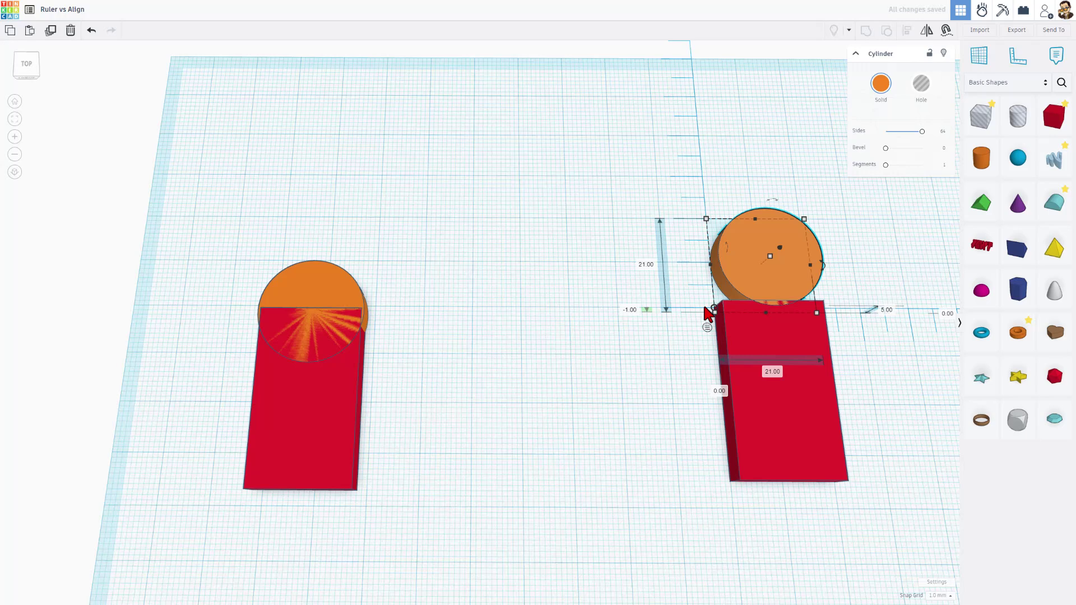
click(629, 311)
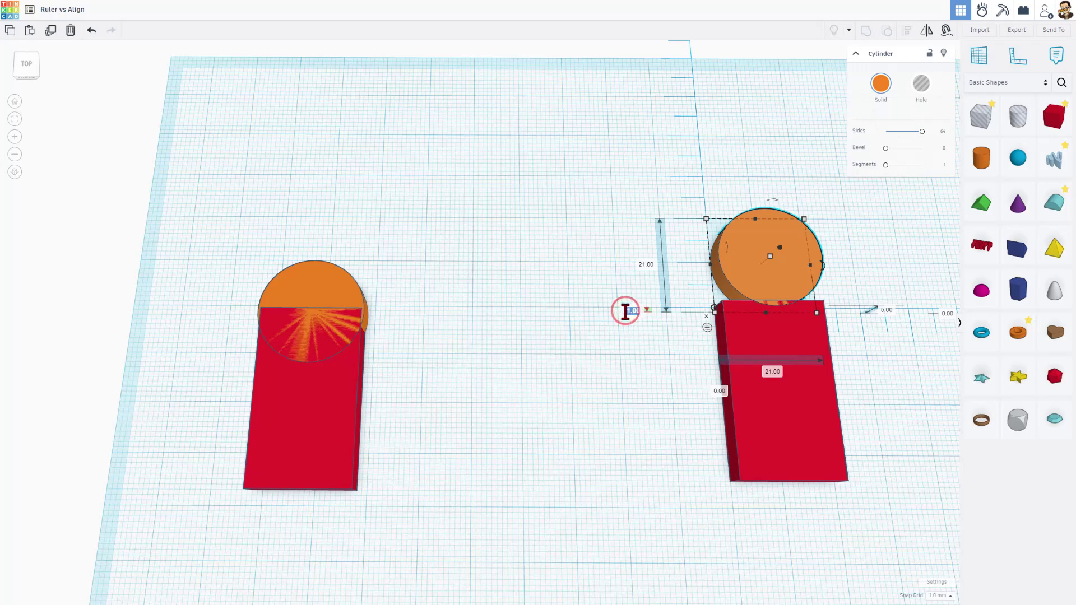
text(0)
key(Return)
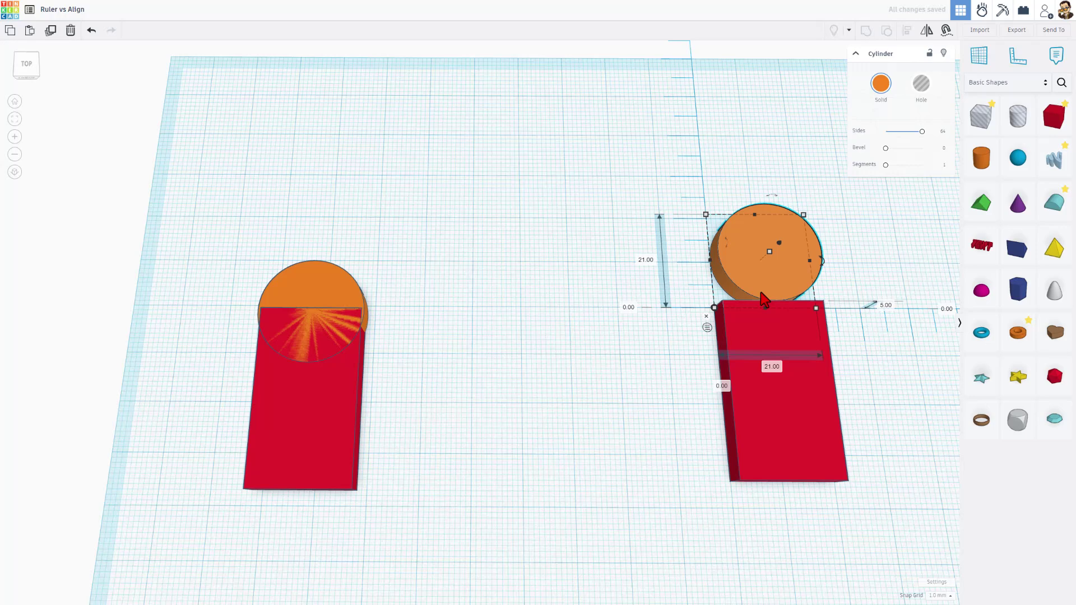
Step: Switch the ruler to midpoint measuring and set both 10.50 cylinder distances to 0
click(707, 328)
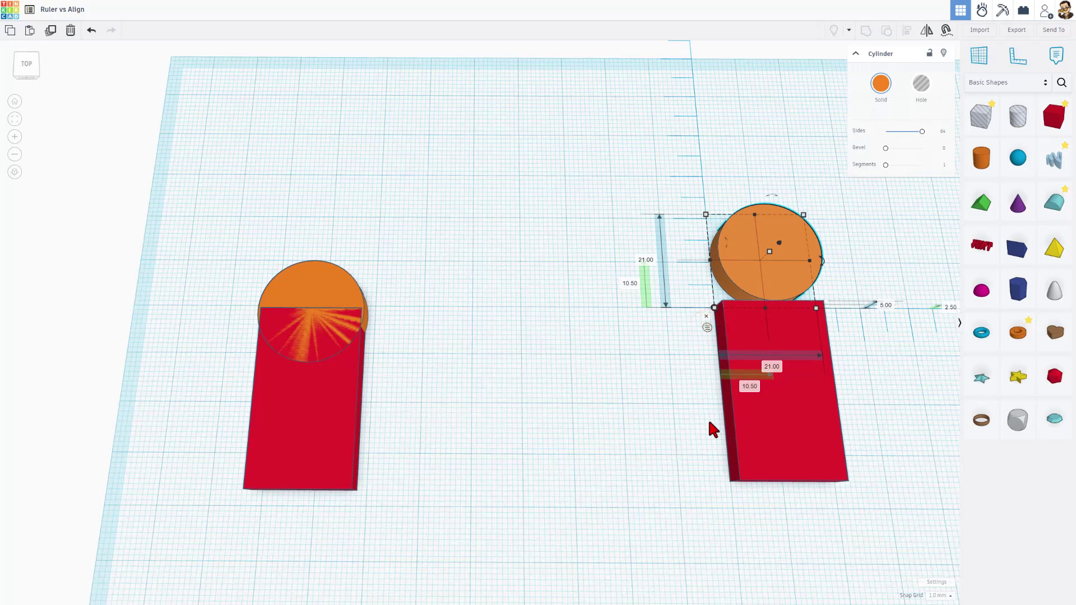
click(779, 274)
click(611, 379)
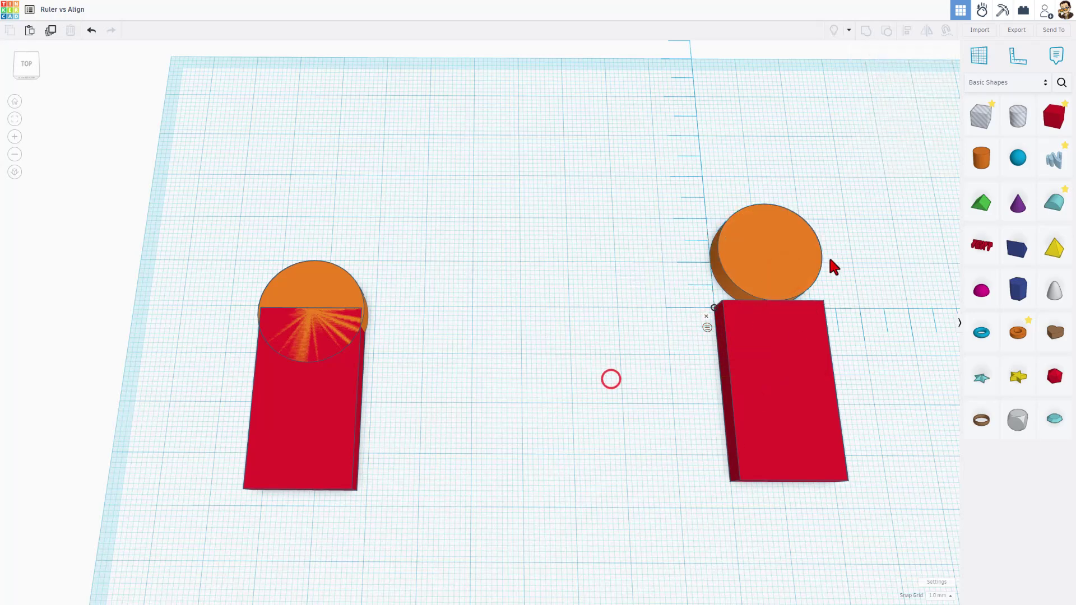
click(810, 264)
click(628, 284)
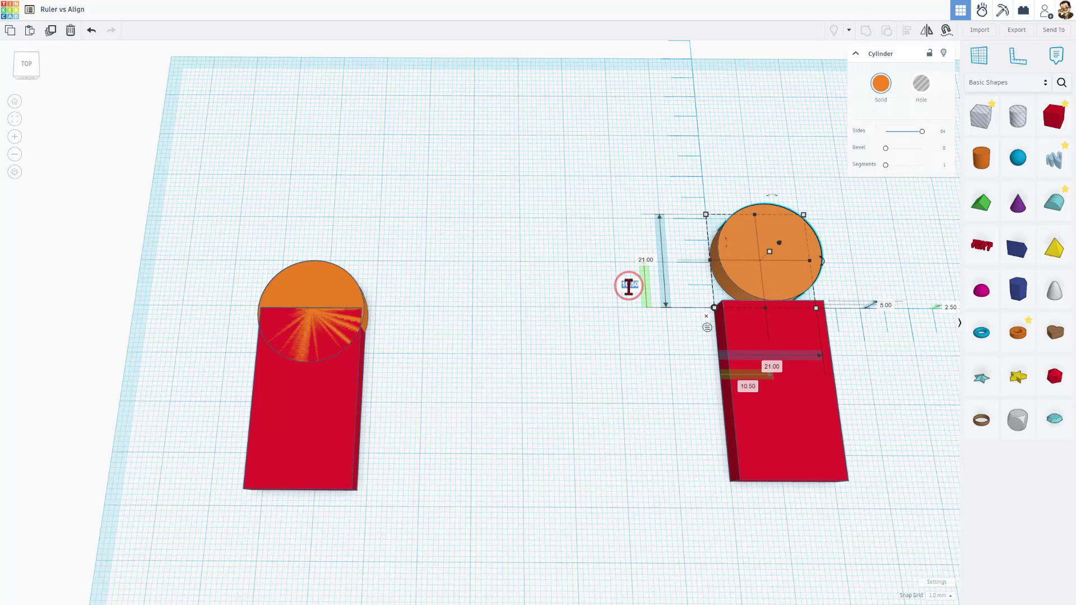
text(0)
key(Return)
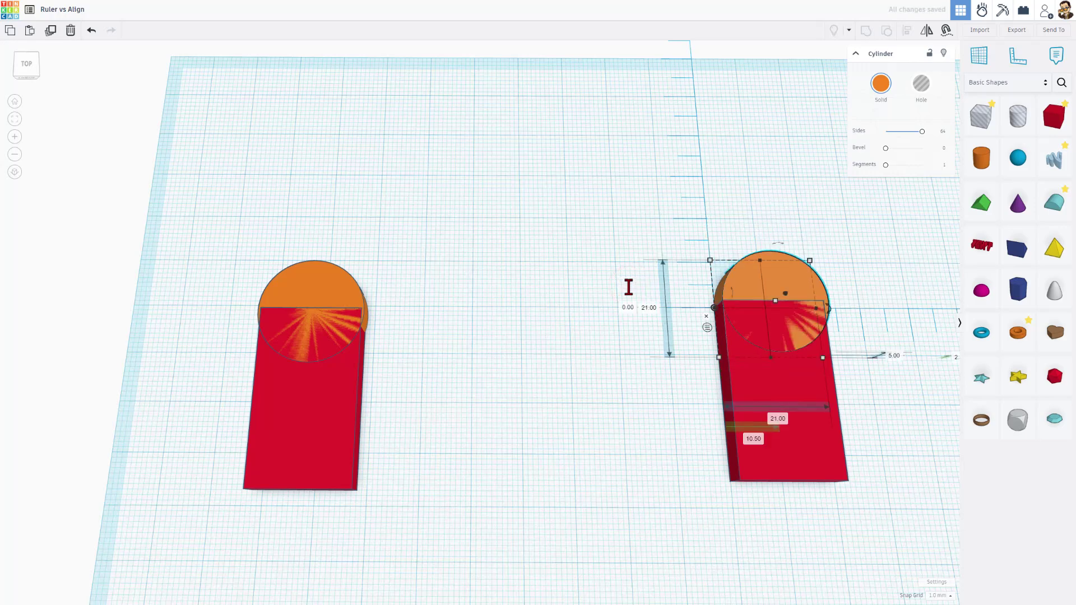
click(753, 440)
text(0)
key(Return)
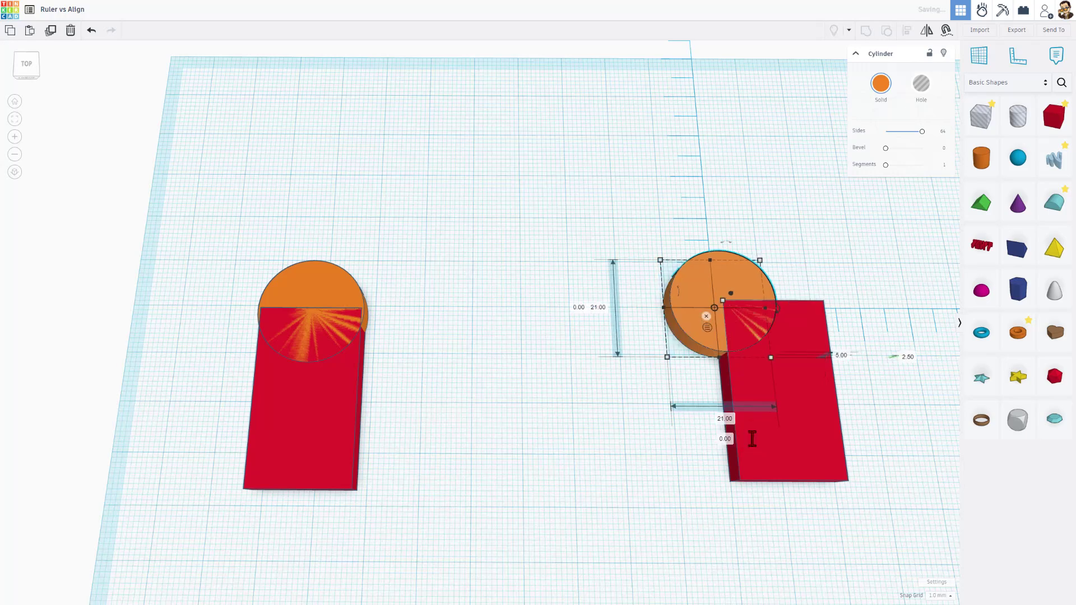
Step: Set the right red box's sideways ruler offset to 0, centring it under the cylinder
click(803, 448)
click(767, 570)
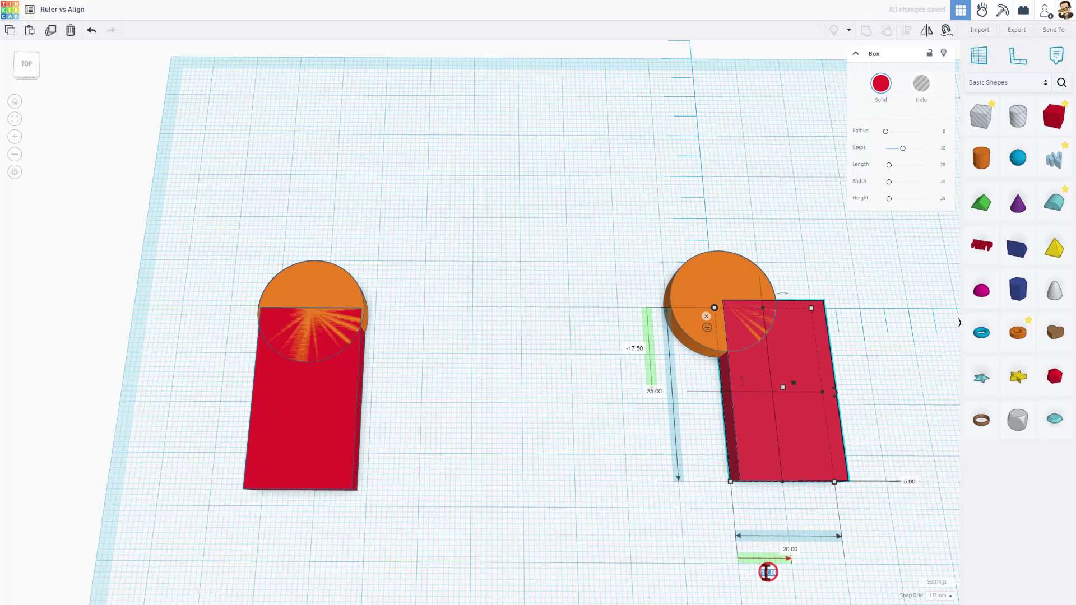
text(0)
key(Return)
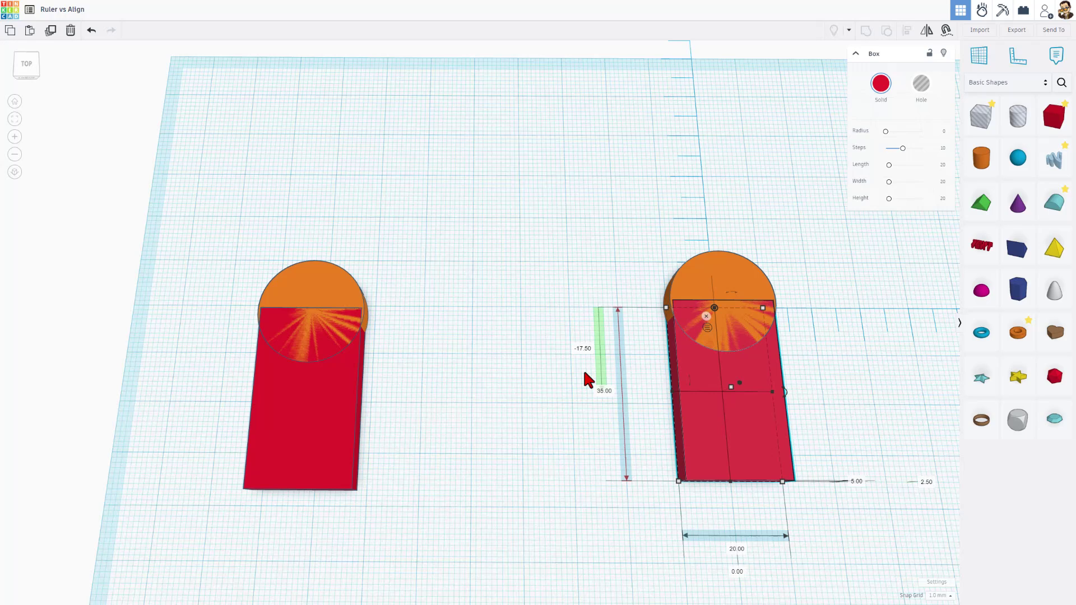
Step: Set the box's -17.50 offset to 0, then again after switching to midpoint measuring
click(583, 349)
text(0)
key(Return)
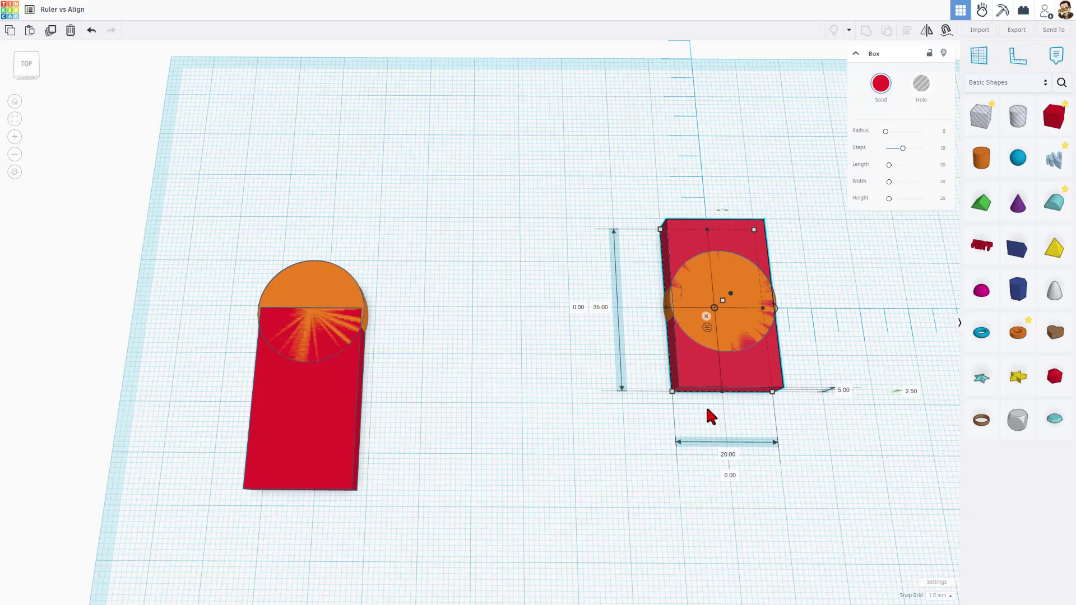
click(707, 328)
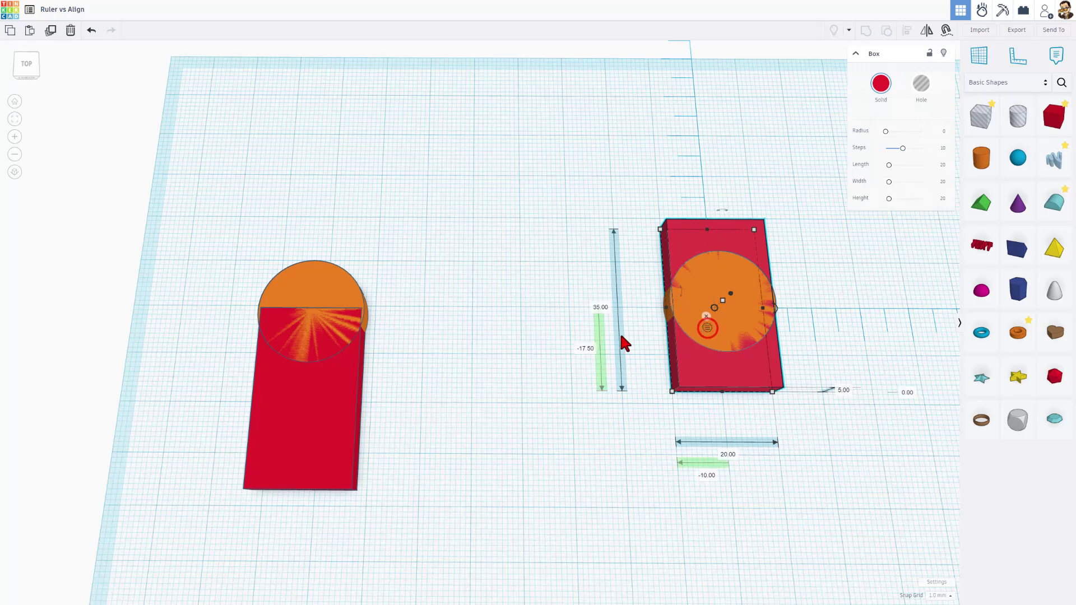
click(584, 350)
text(0)
key(Return)
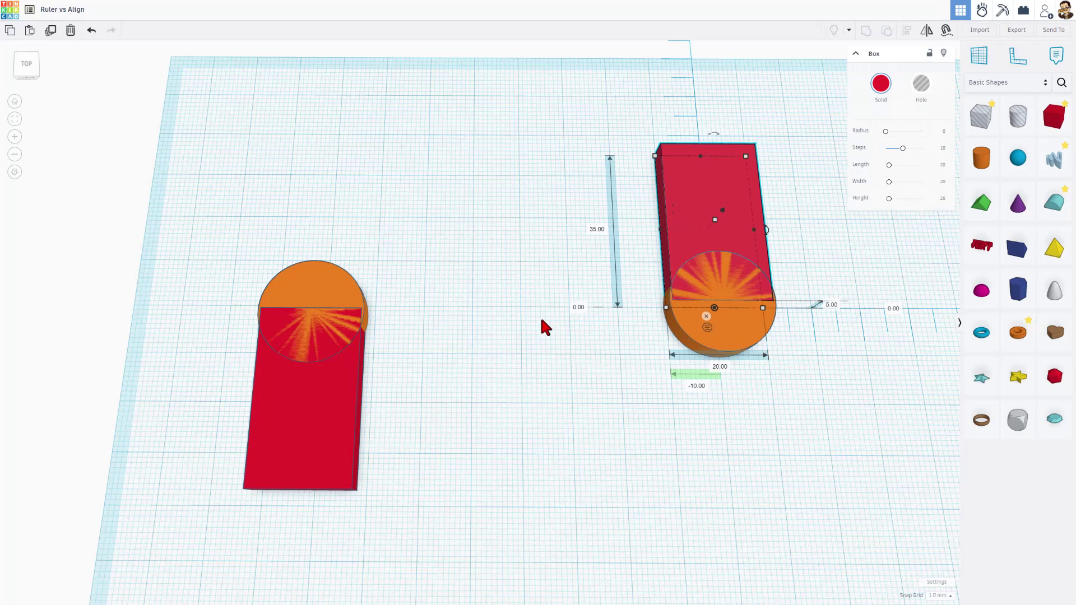
Step: Flip the ruler orientation and set the box's vertical offset to 0
click(717, 313)
click(716, 309)
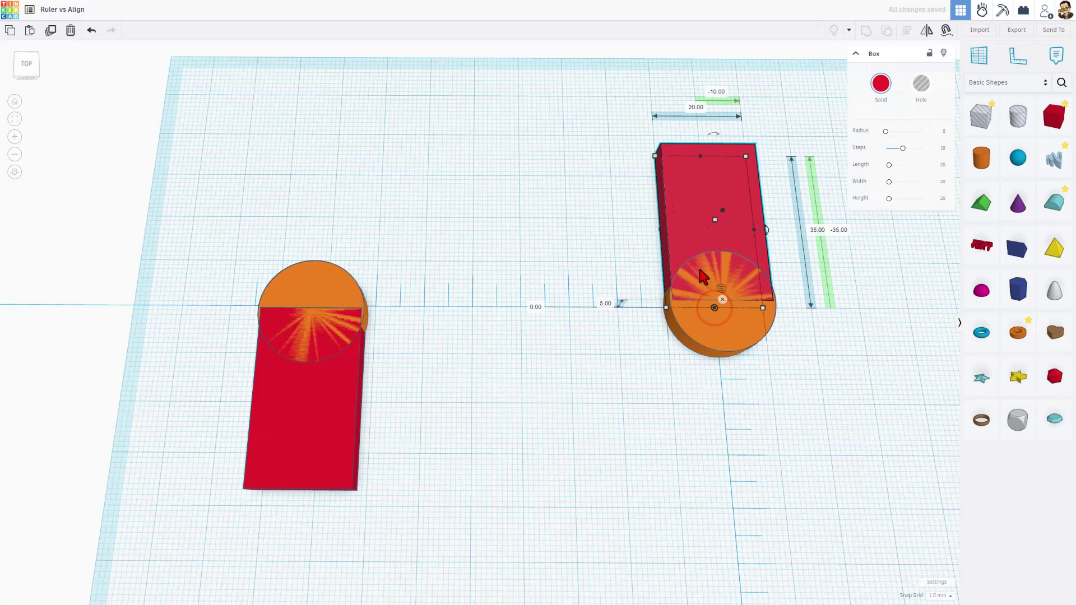
click(843, 230)
text(0)
key(Return)
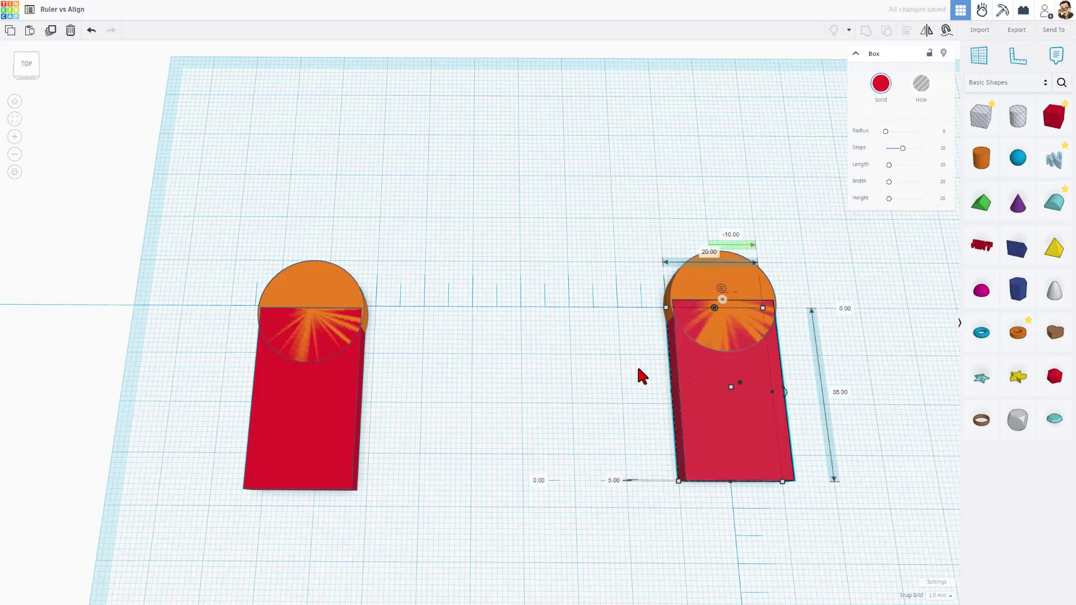
Step: Deselect the box and remove the ruler from the workplane
mouse_move(601, 414)
right_down()
mouse_move(620, 425)
mouse_move(601, 402)
right_up()
click(601, 402)
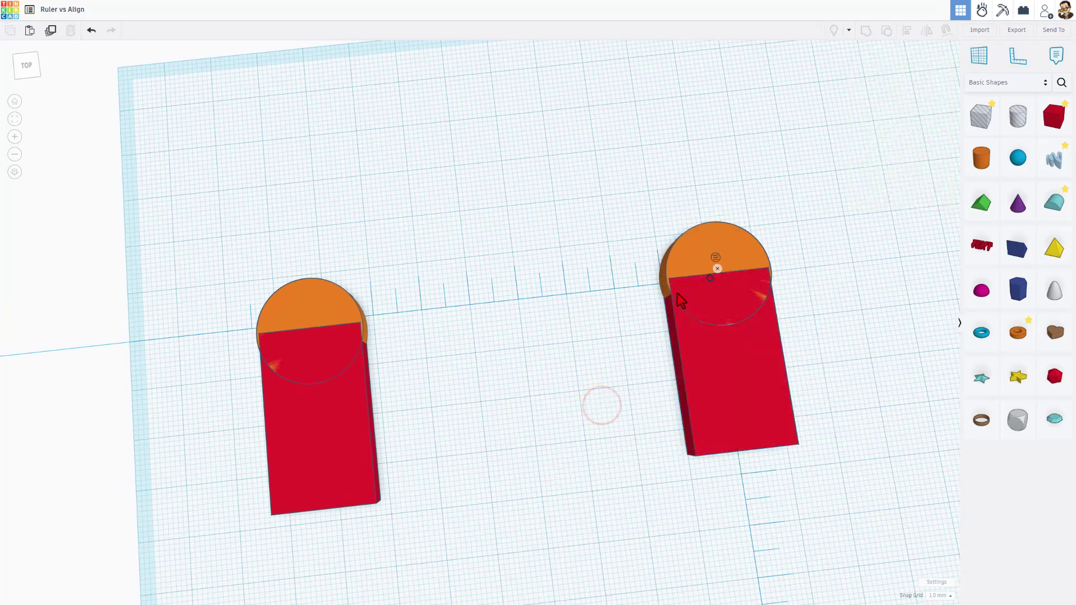
click(717, 269)
Step: Look over both pairs from above, then return to the Your designs dashboard
right_drag(617, 314, 604, 338)
right_drag(522, 337, 531, 315)
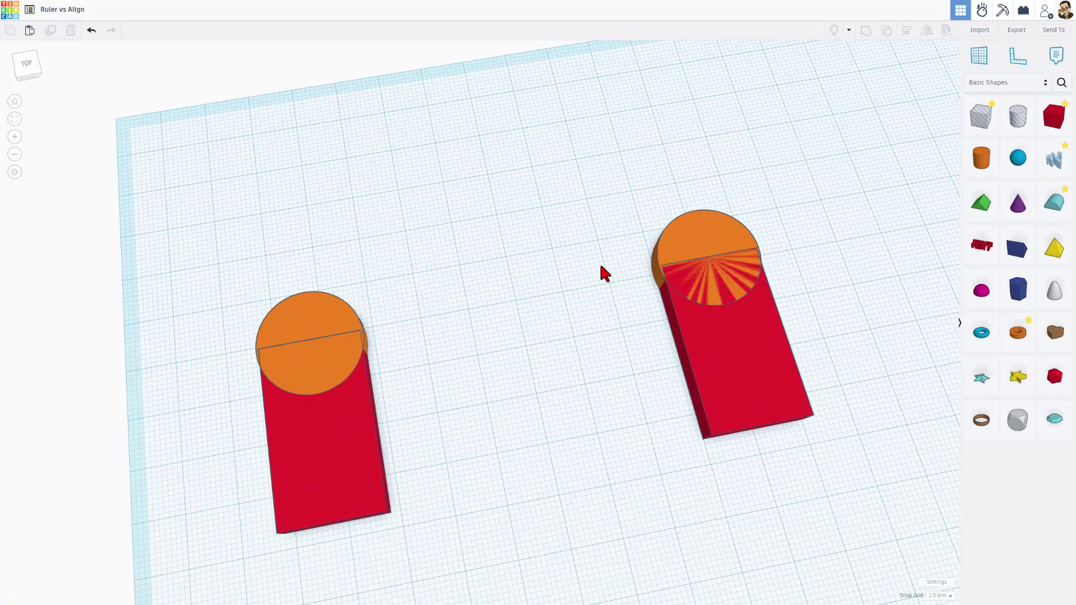
right_drag(600, 267, 577, 259)
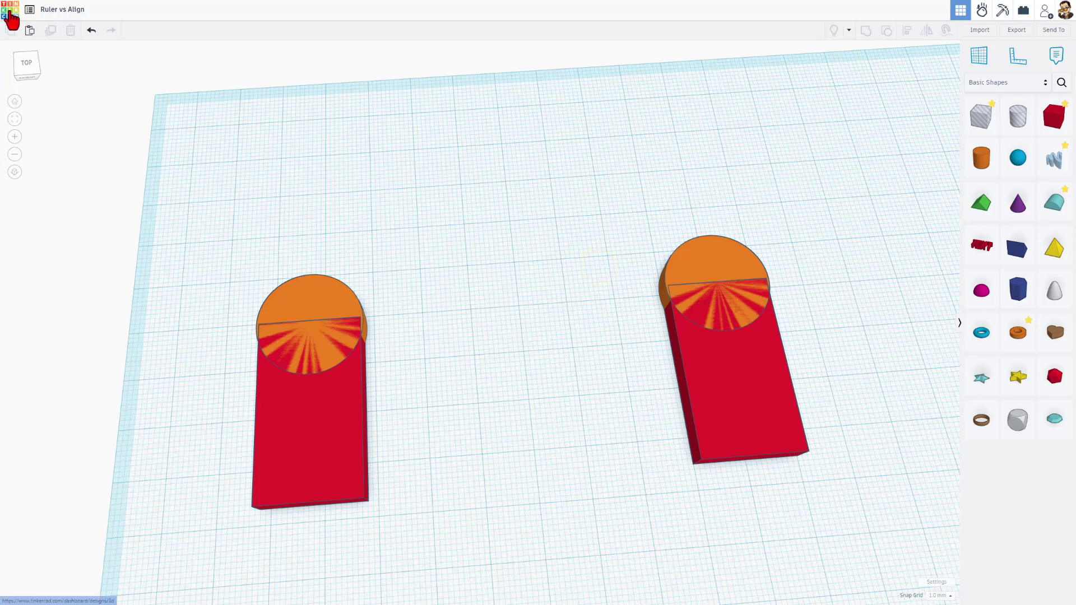
click(11, 15)
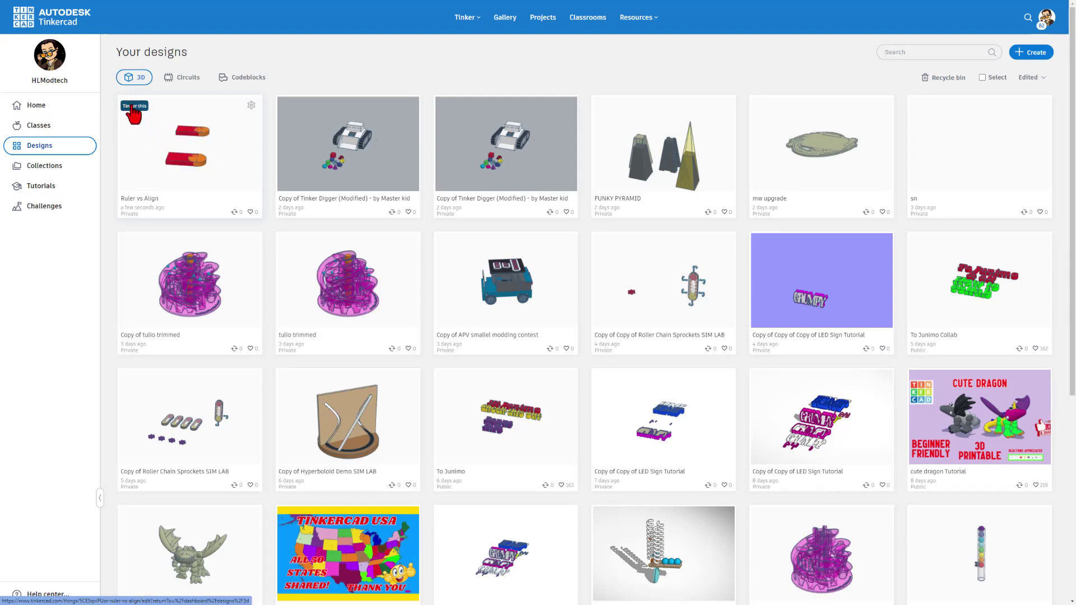
Step: Open the Ruler vs Align design card from the designs list
click(132, 106)
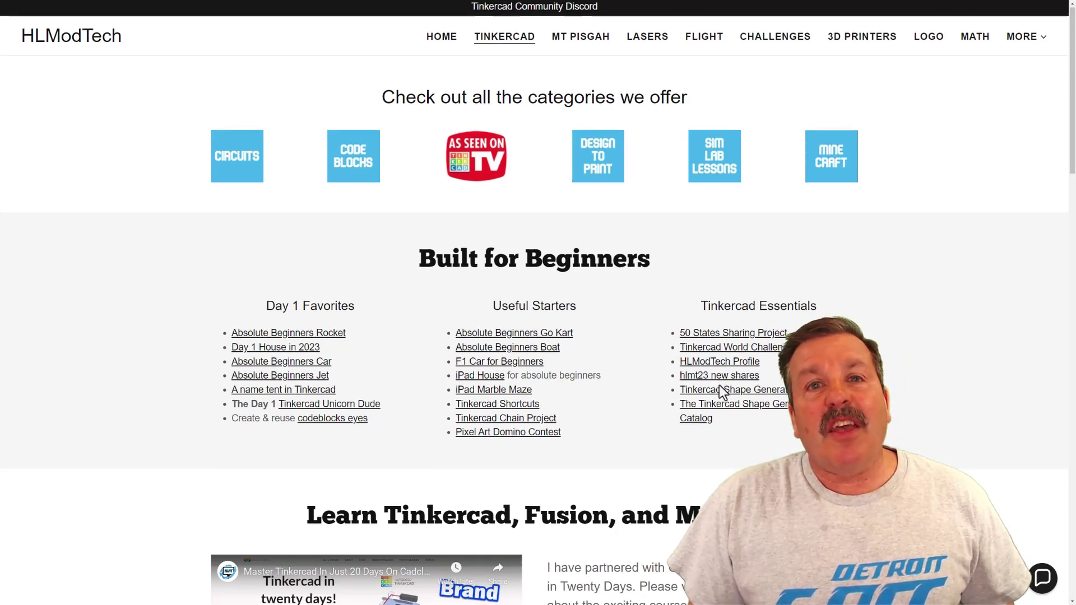
Step: Scroll down the HLModTech Tinkercad page to the Built for Beginners links and close the Contact Us chat panel
scroll(719, 385, down, 2)
scroll(719, 385, down, 3)
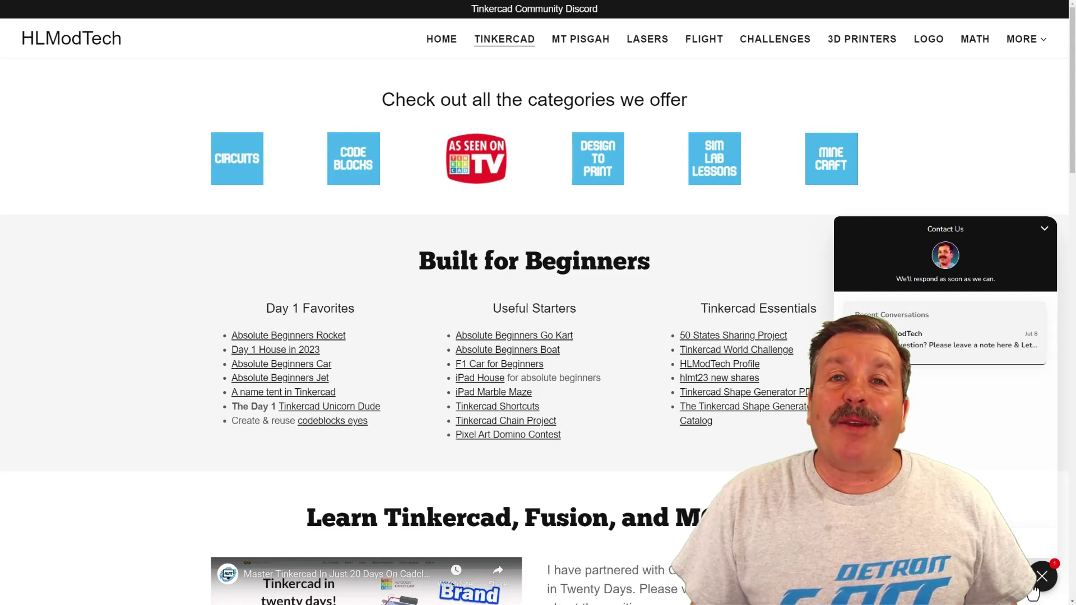
click(1035, 588)
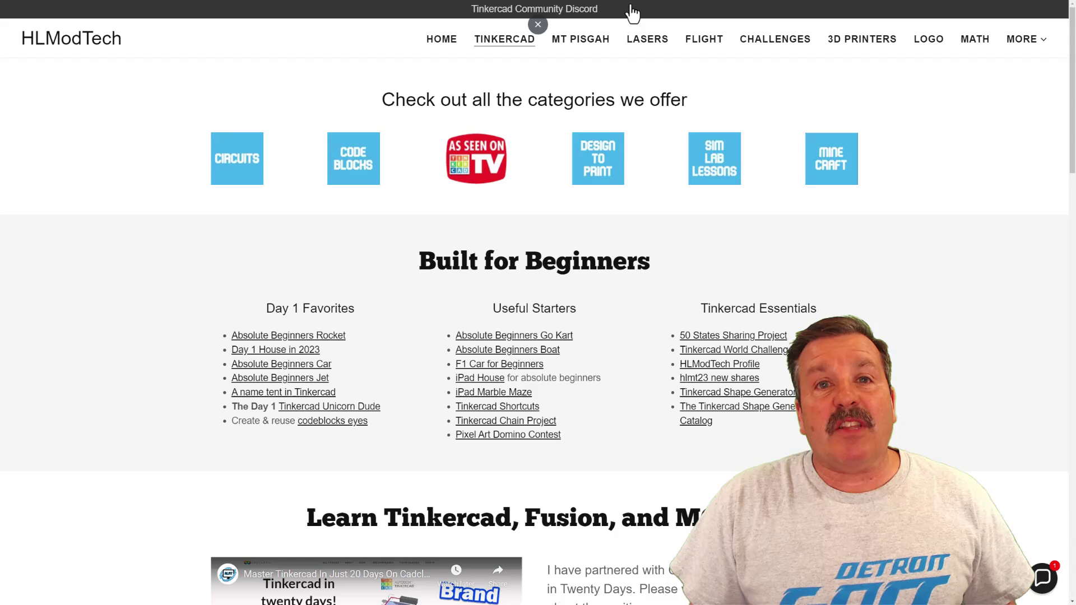
click(552, 10)
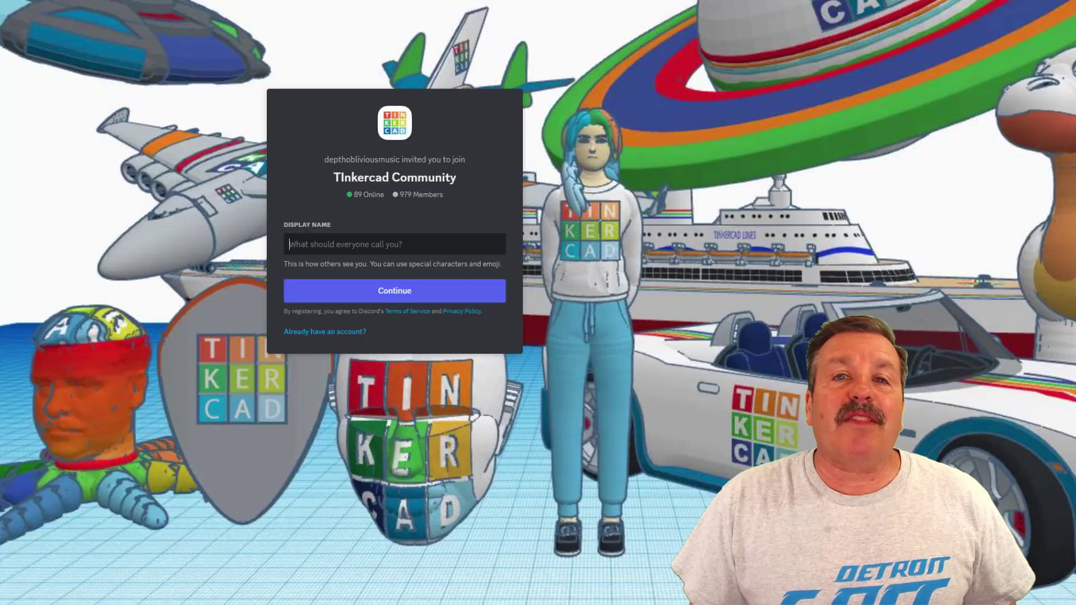